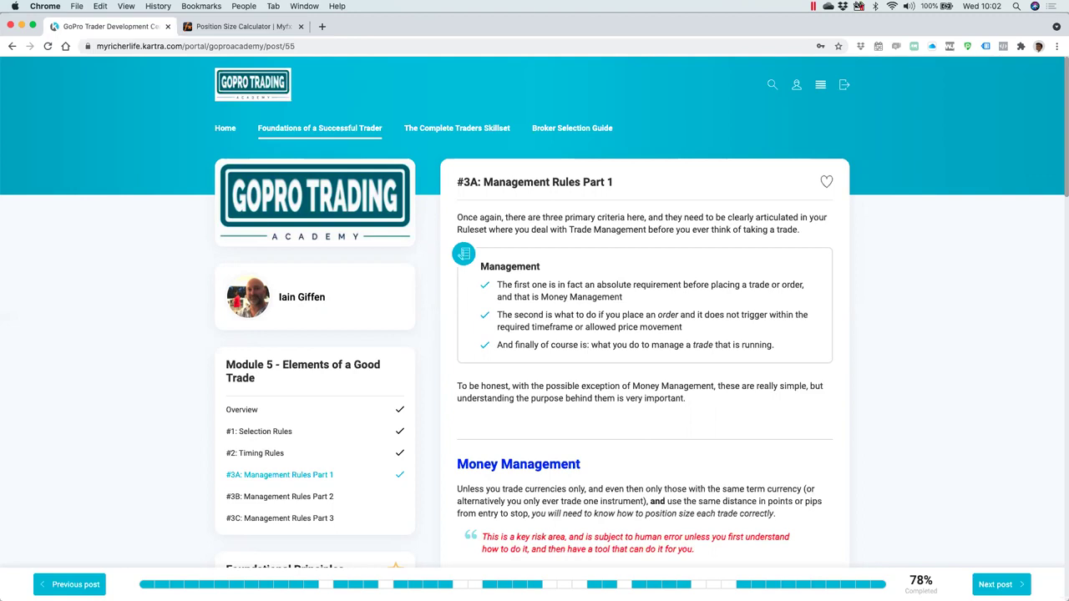
Switch to the MetaTrader window and measure price distances at the marked February, March and April trades on the EURJPY daily chart
{"action": "key", "text": "super+Tab"}
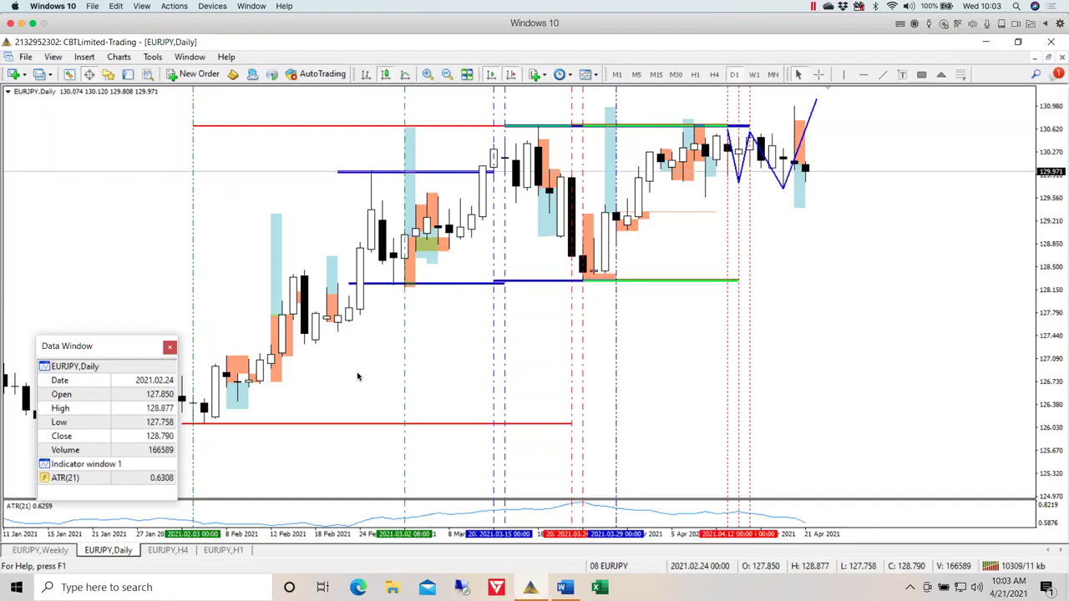
{"action": "middle_click", "coordinate": [326, 366]}
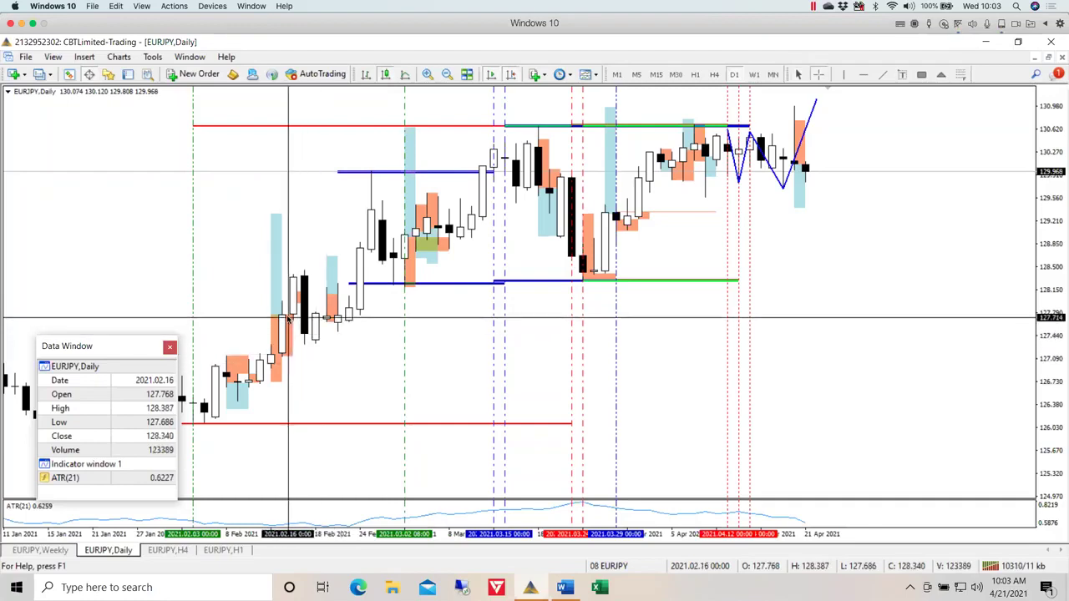
{"action": "left_click_drag", "start_coordinate": [293, 314], "coordinate": [279, 380]}
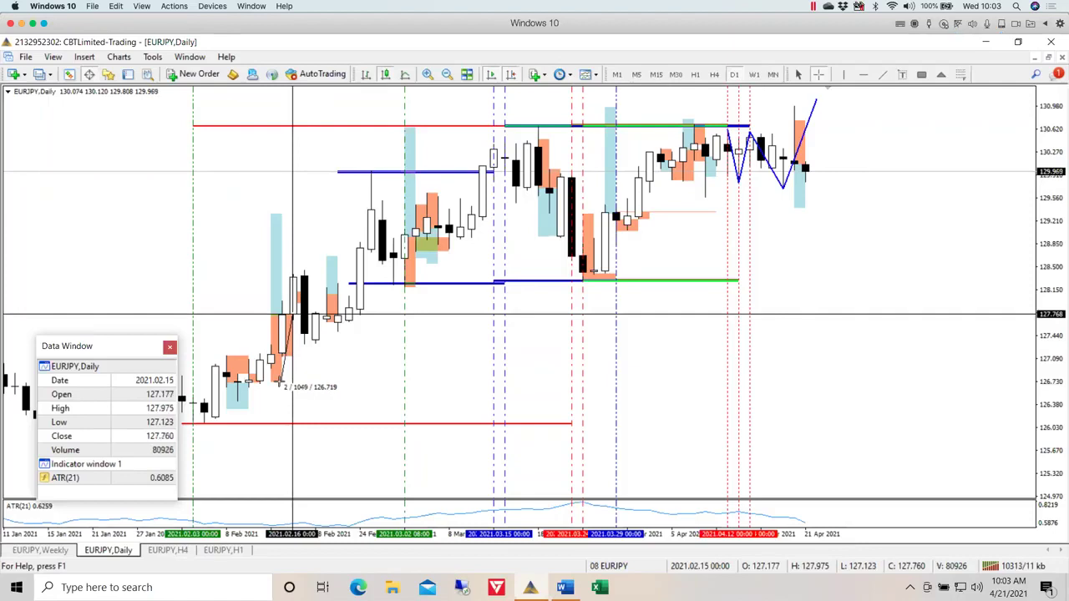
{"action": "left_click_drag", "start_coordinate": [281, 382], "coordinate": [249, 362]}
{"action": "middle_click", "coordinate": [416, 252]}
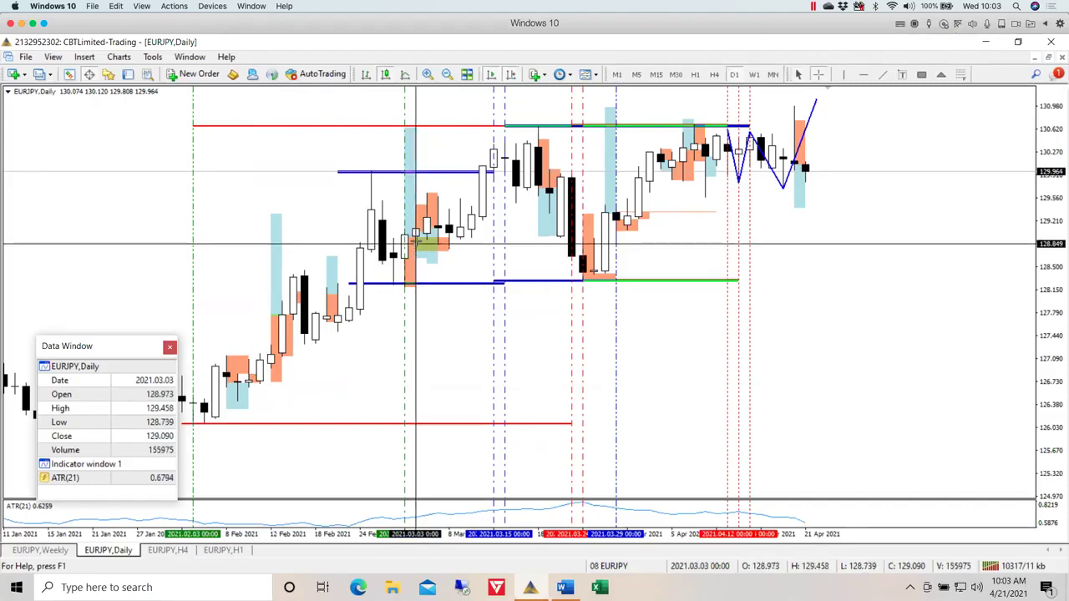
{"action": "left_click_drag", "start_coordinate": [418, 236], "coordinate": [418, 289]}
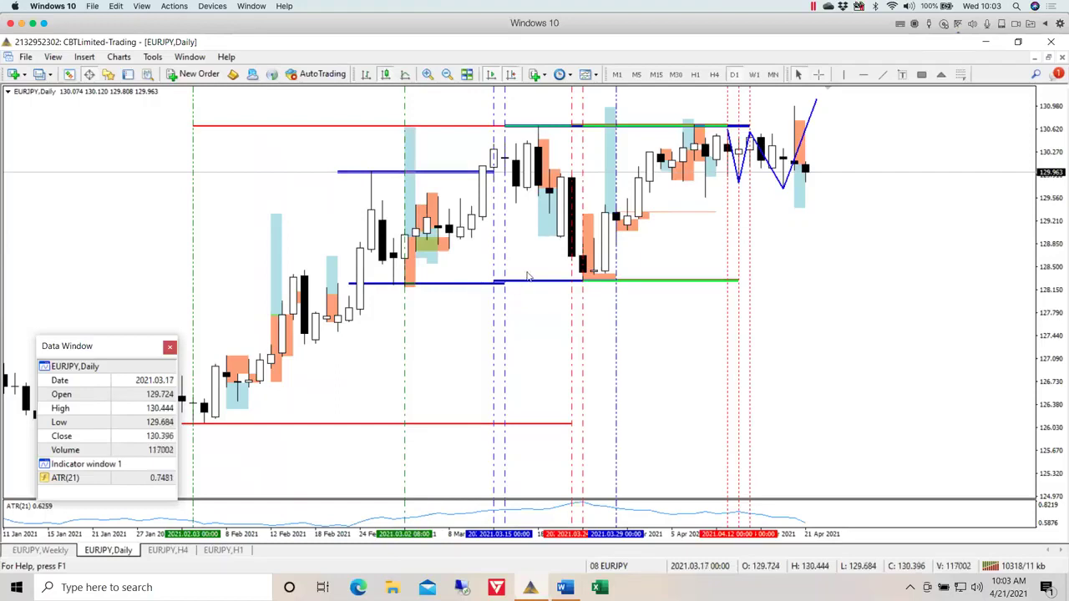
{"action": "middle_click", "coordinate": [570, 198]}
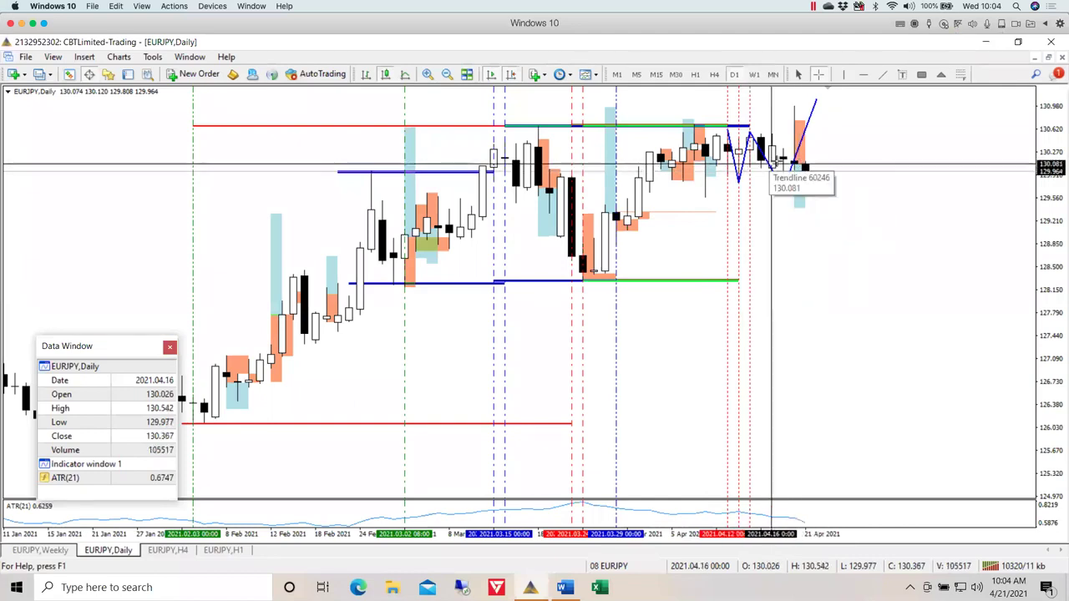
{"action": "mouse_move", "coordinate": [805, 168]}
{"action": "left_mouse_down"}
{"action": "mouse_move", "coordinate": [798, 119]}
{"action": "mouse_move", "coordinate": [792, 161]}
{"action": "left_mouse_up"}
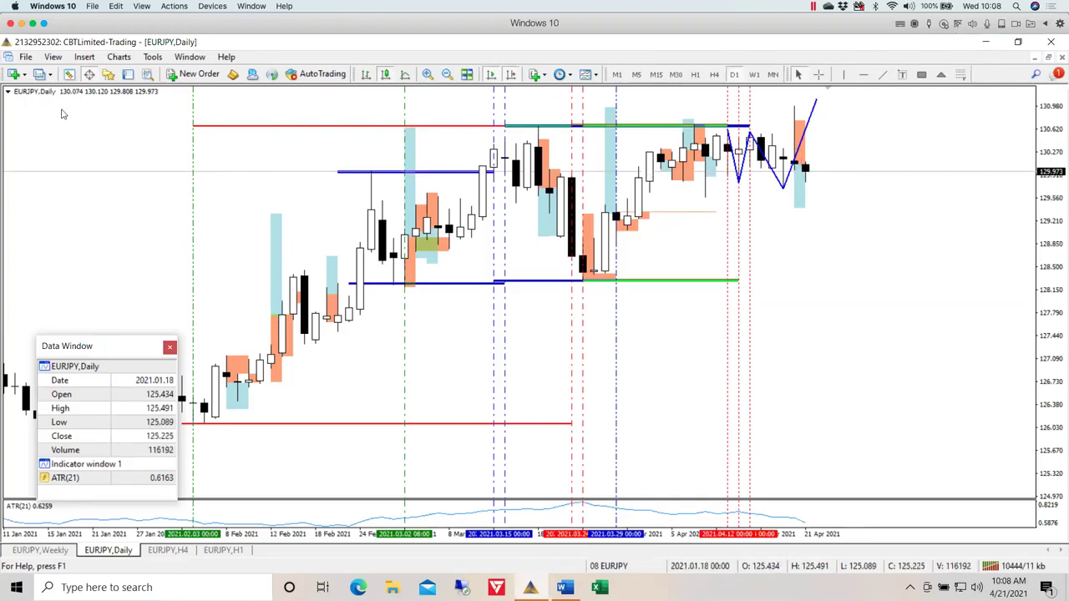
Open a new EURJPY market order and set its volume to 1.0
{"action": "left_click", "coordinate": [199, 74]}
{"action": "left_click_drag", "start_coordinate": [685, 170], "coordinate": [365, 131]}
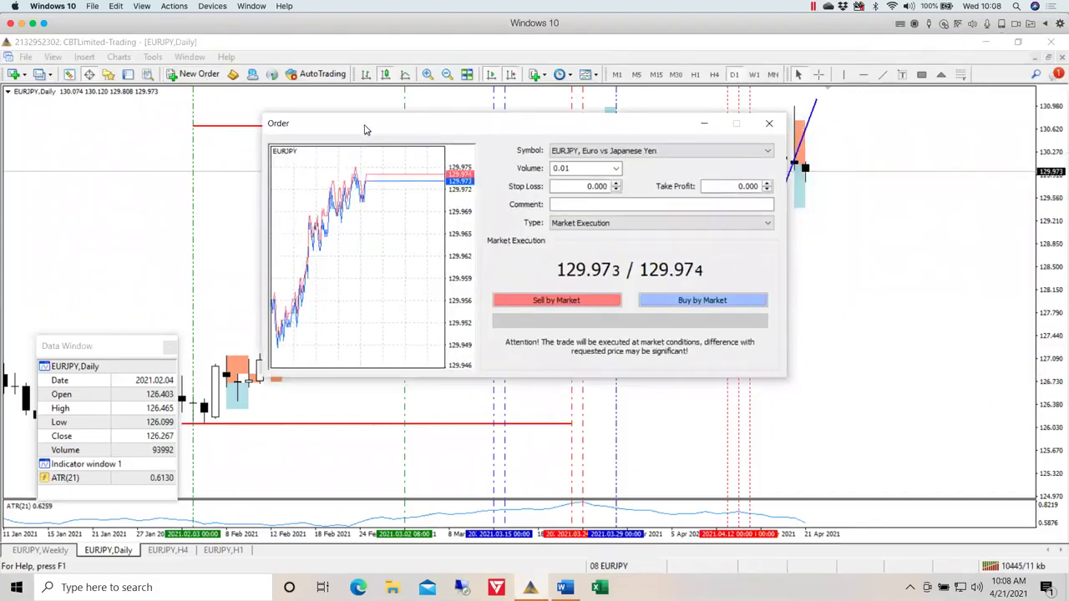
{"action": "left_click", "coordinate": [577, 167]}
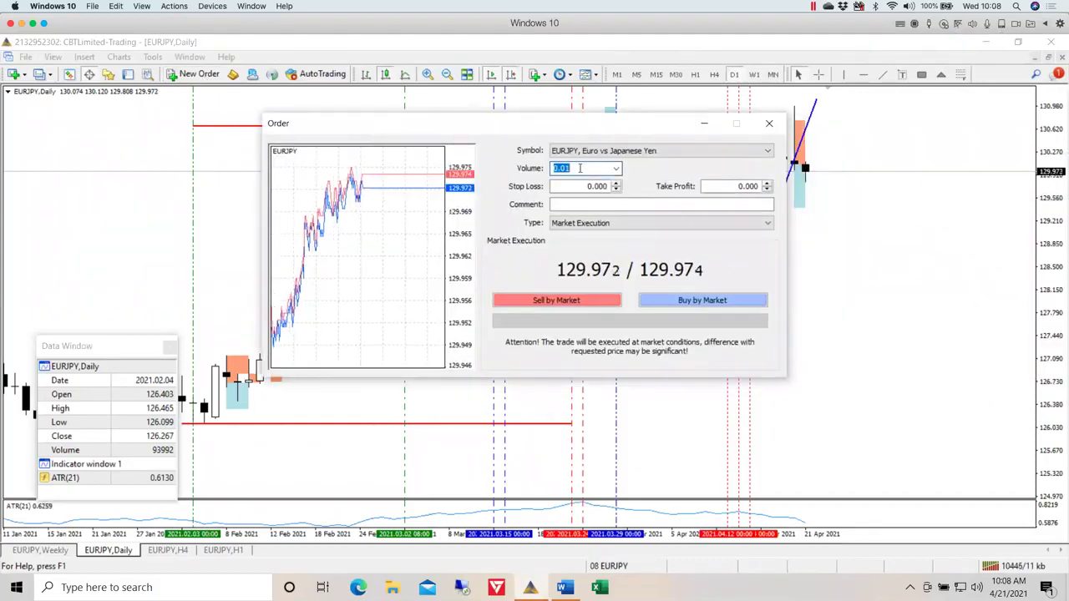
{"action": "left_click", "coordinate": [582, 168]}
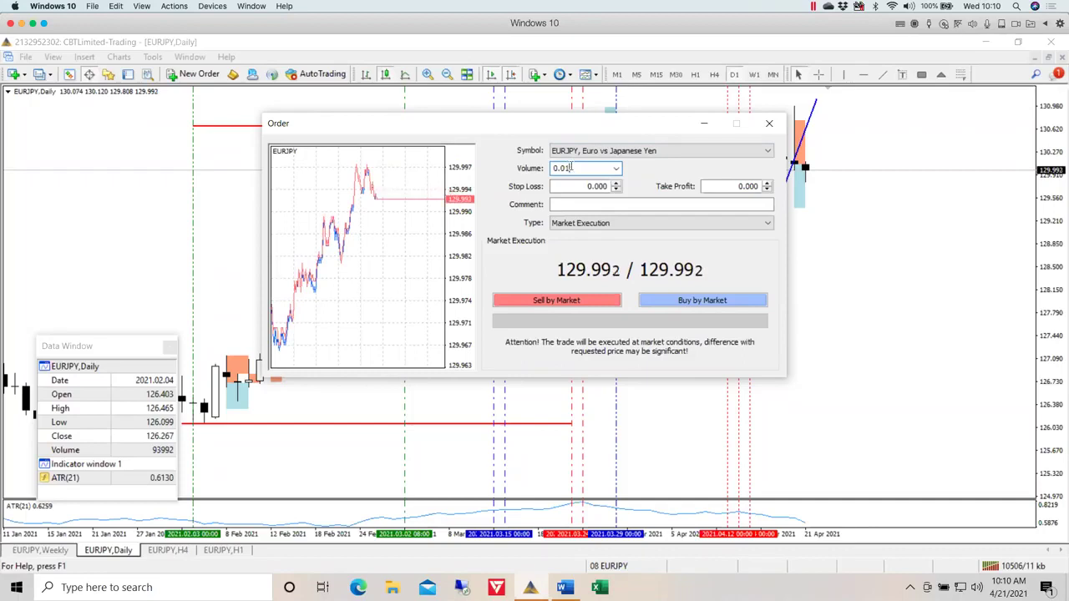
{"action": "left_click_drag", "start_coordinate": [572, 168], "coordinate": [535, 171]}
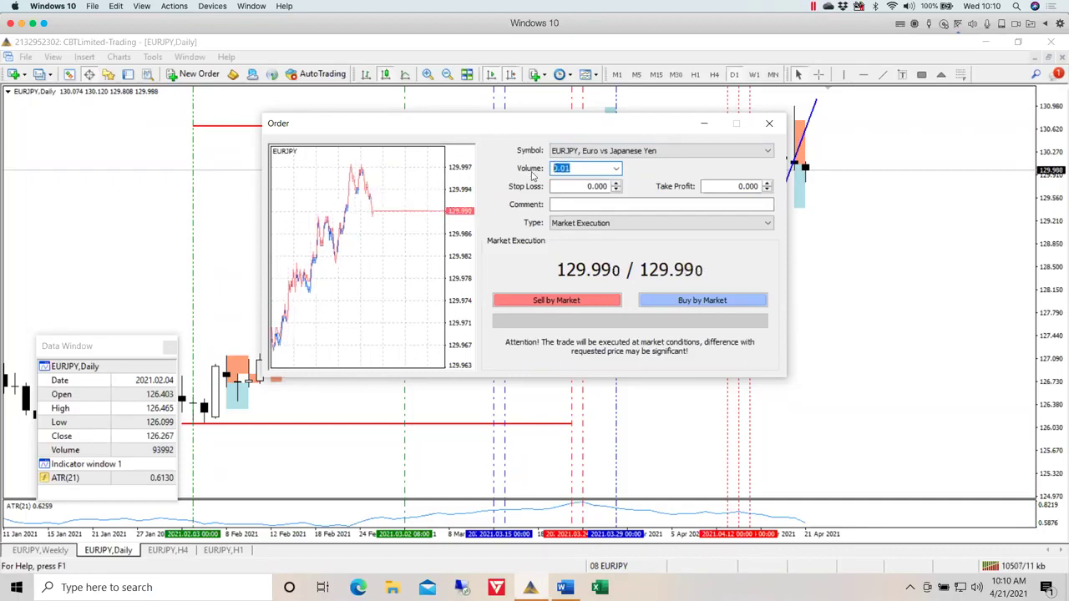
{"action": "type", "text": "1"}
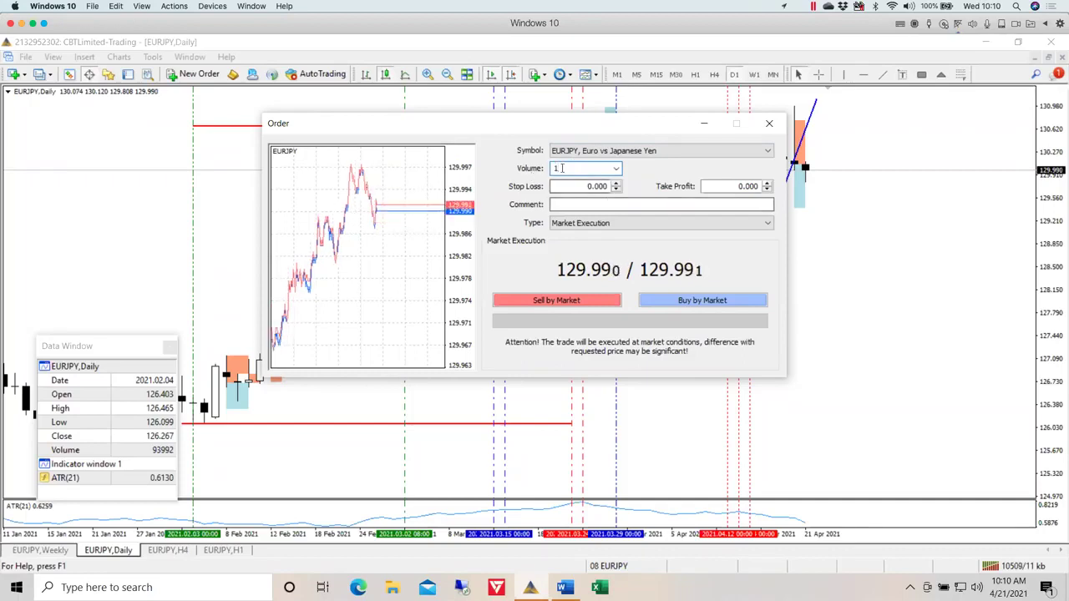
{"action": "type", "text": "."}
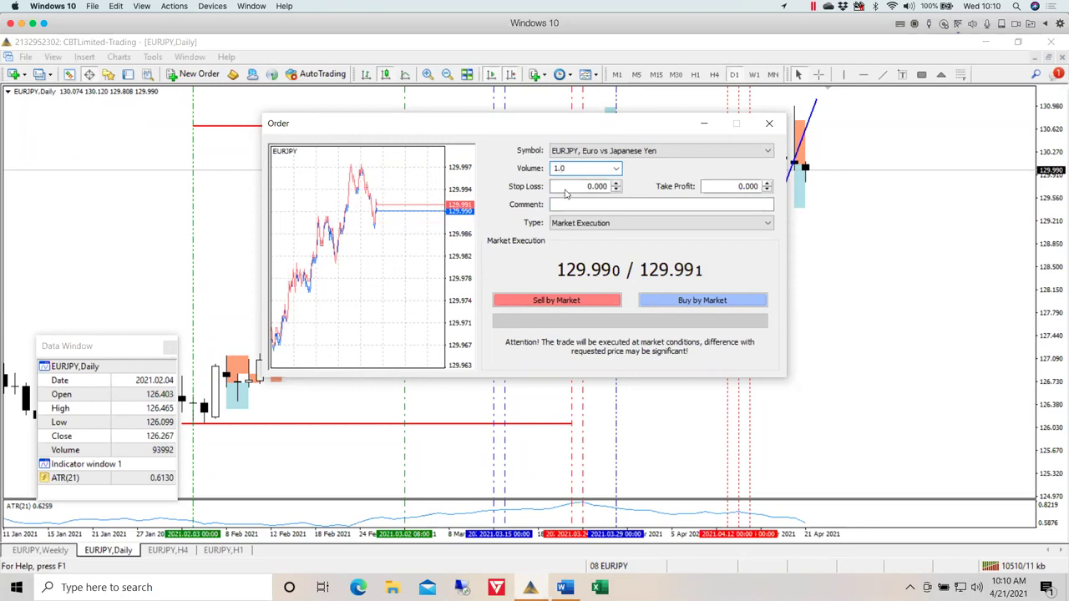
{"action": "type", "text": "0"}
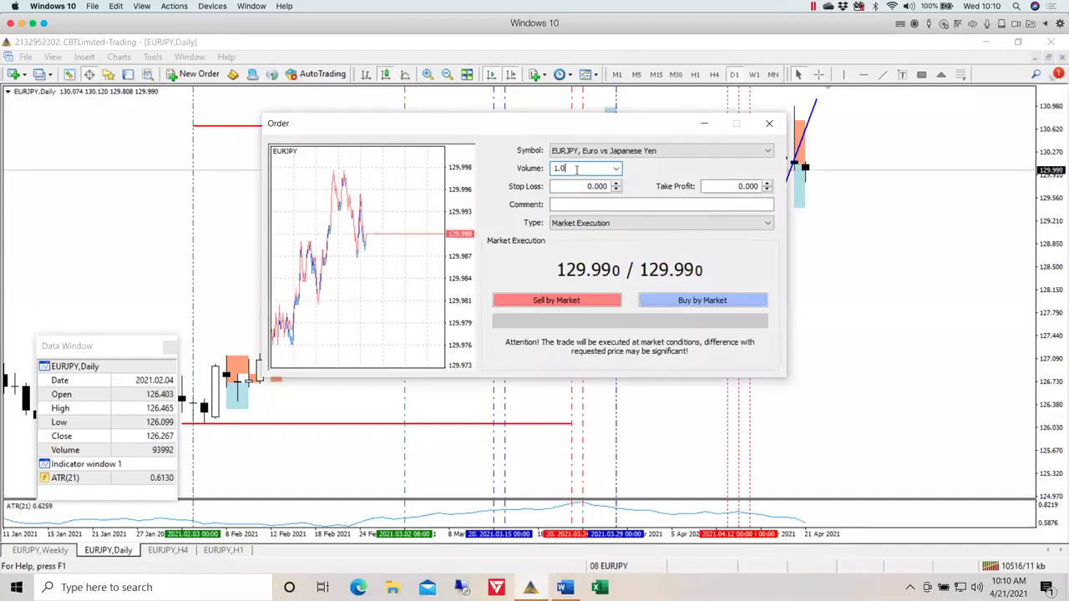
Try smaller volumes of 0.01 and 0.1 for the EURJPY order
{"action": "left_click_drag", "start_coordinate": [575, 169], "coordinate": [513, 170]}
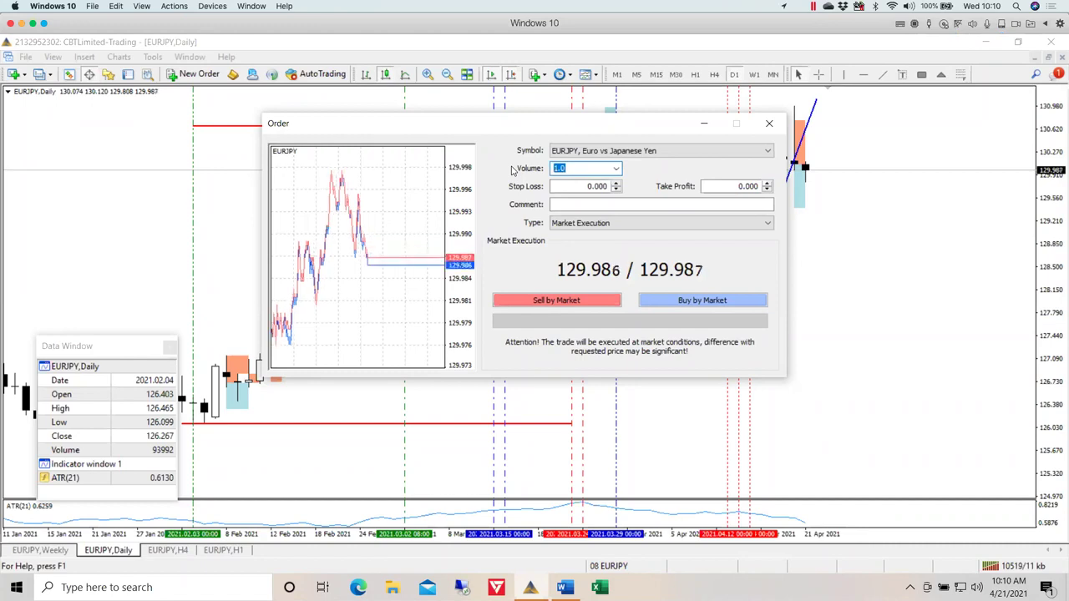
{"action": "type", "text": "0.01"}
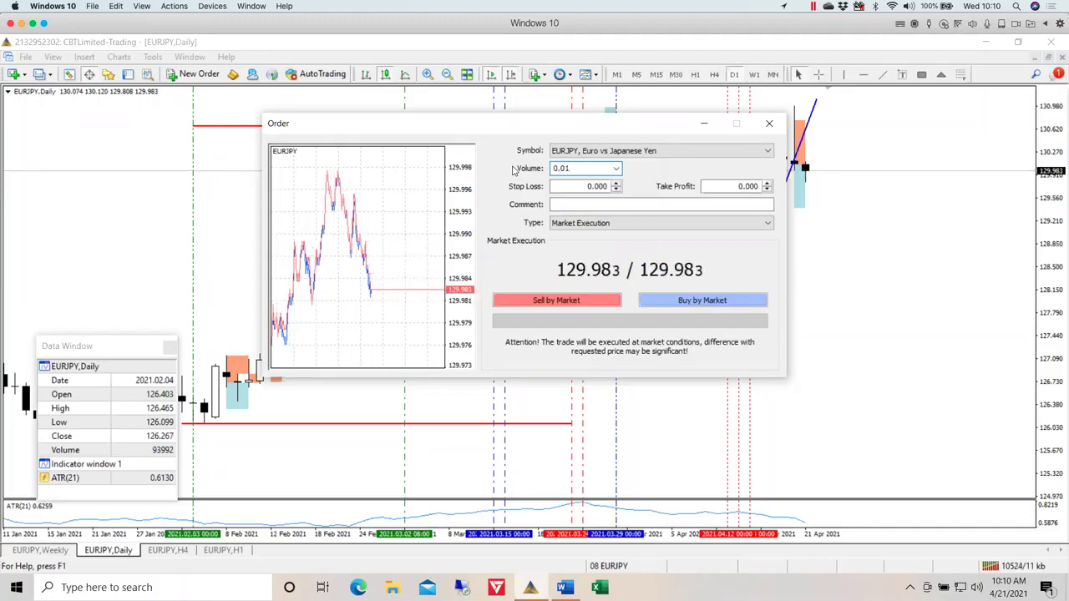
{"action": "key", "text": "BackSpace"}
{"action": "key", "text": "BackSpace"}
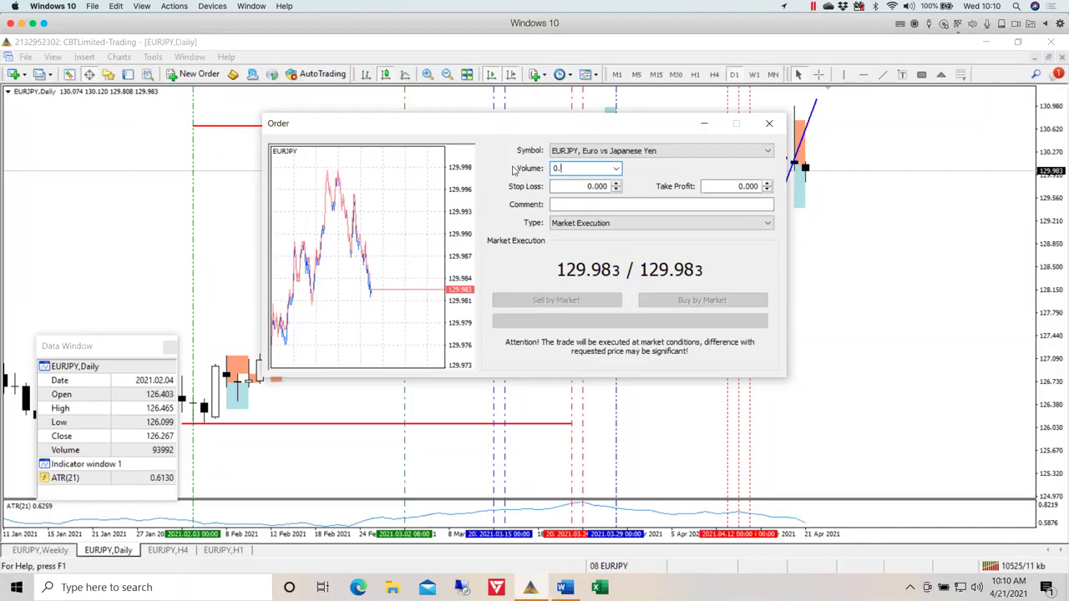
{"action": "type", "text": "1"}
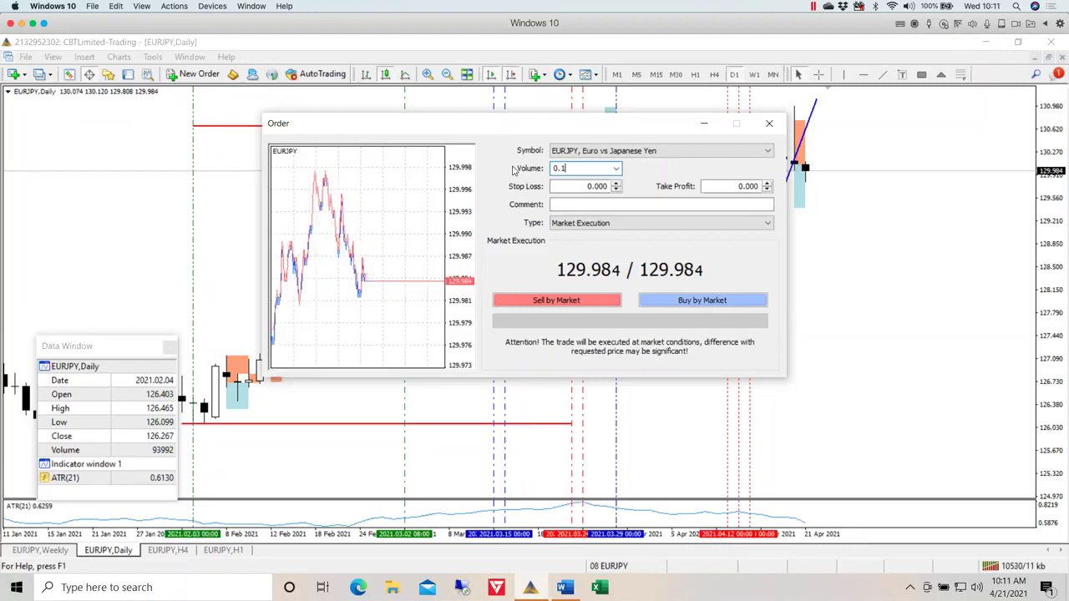
Change the EURJPY order's volume to 0.01 and on to 0.06
{"action": "key", "text": "BackSpace"}
{"action": "type", "text": "01"}
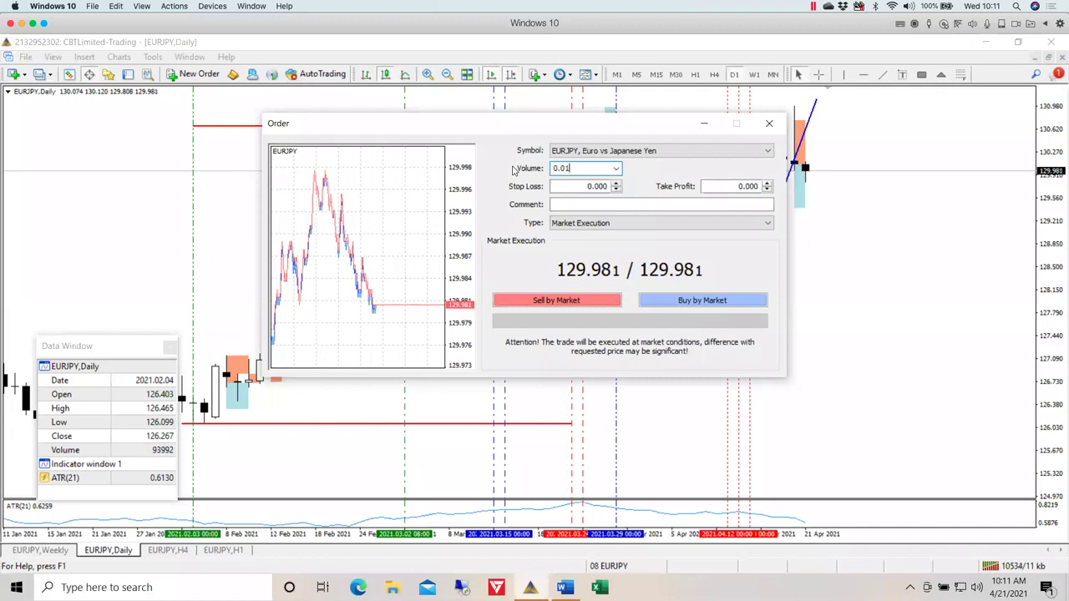
{"action": "key", "text": "BackSpace"}
{"action": "type", "text": "6"}
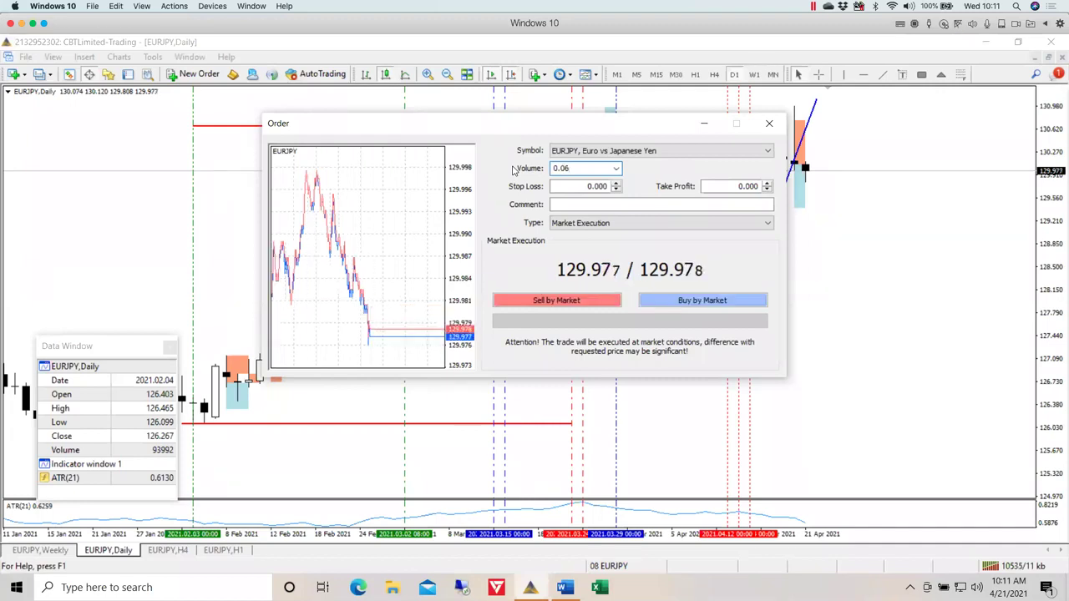
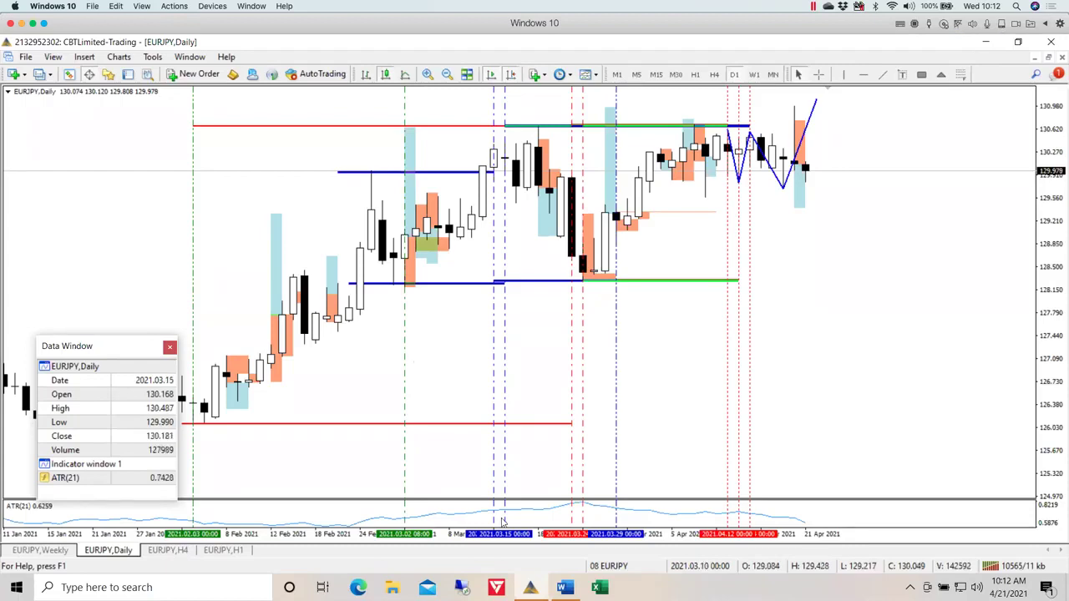
Switch to Chrome and read the Money Management section of the lesson "#3A: Management Rules Part 1"
{"action": "mouse_move", "coordinate": [436, 577]}
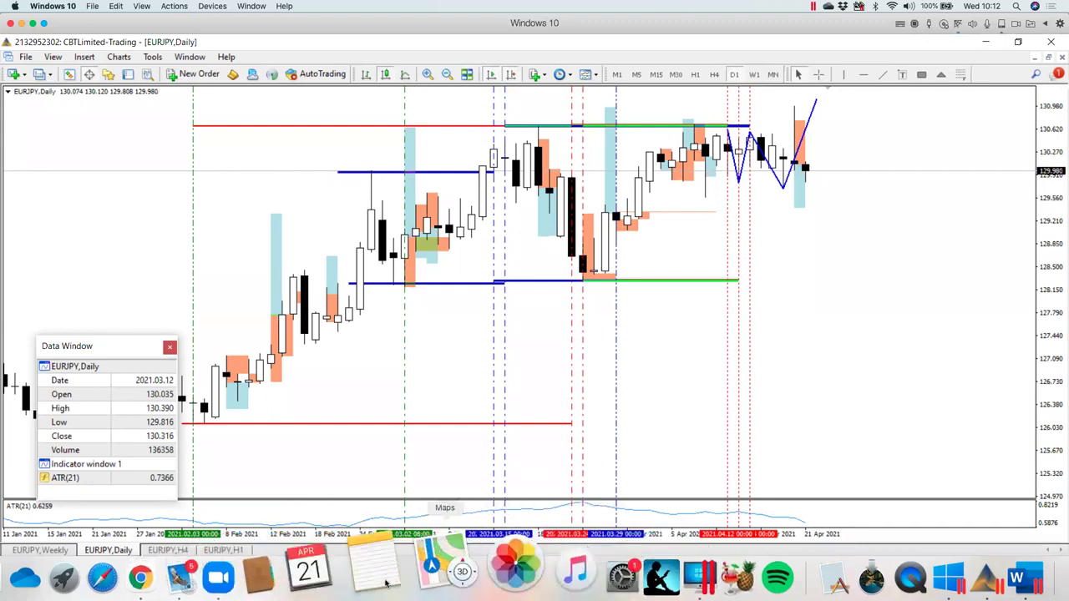
{"action": "left_click", "coordinate": [209, 562]}
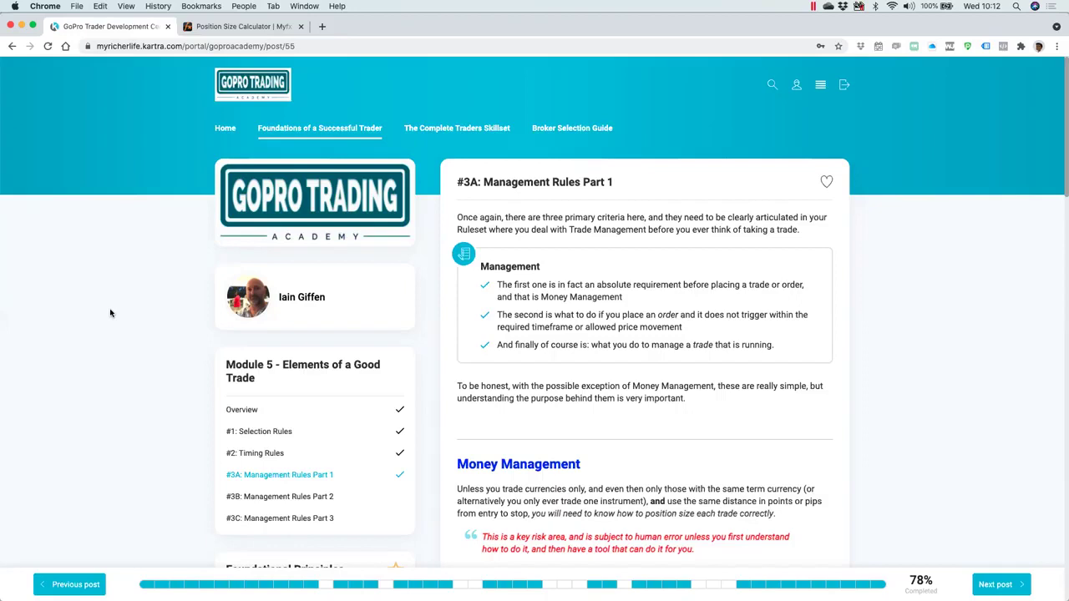
{"action": "scroll", "coordinate": [110, 313], "scroll_direction": "down", "scroll_amount": 1}
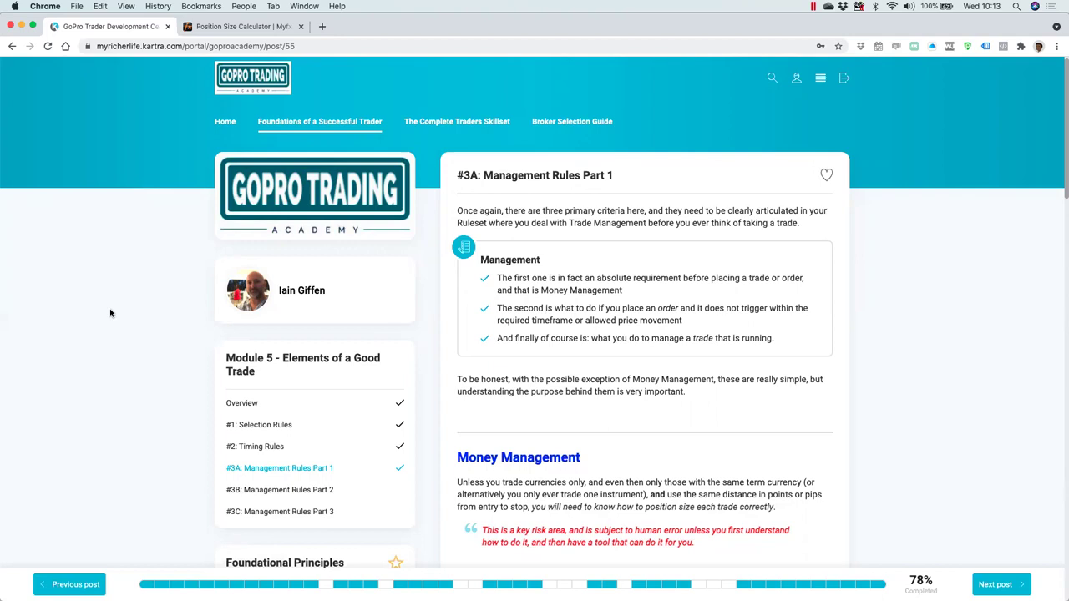
{"action": "scroll", "coordinate": [111, 313], "scroll_direction": "down", "scroll_amount": 1}
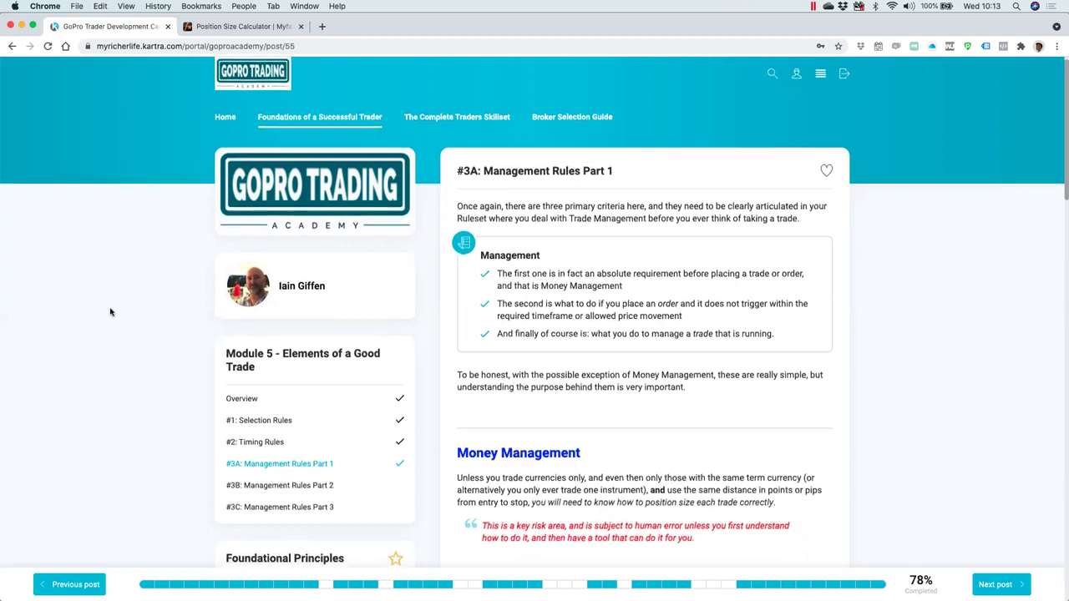
{"action": "scroll", "coordinate": [110, 313], "scroll_direction": "down", "scroll_amount": 1}
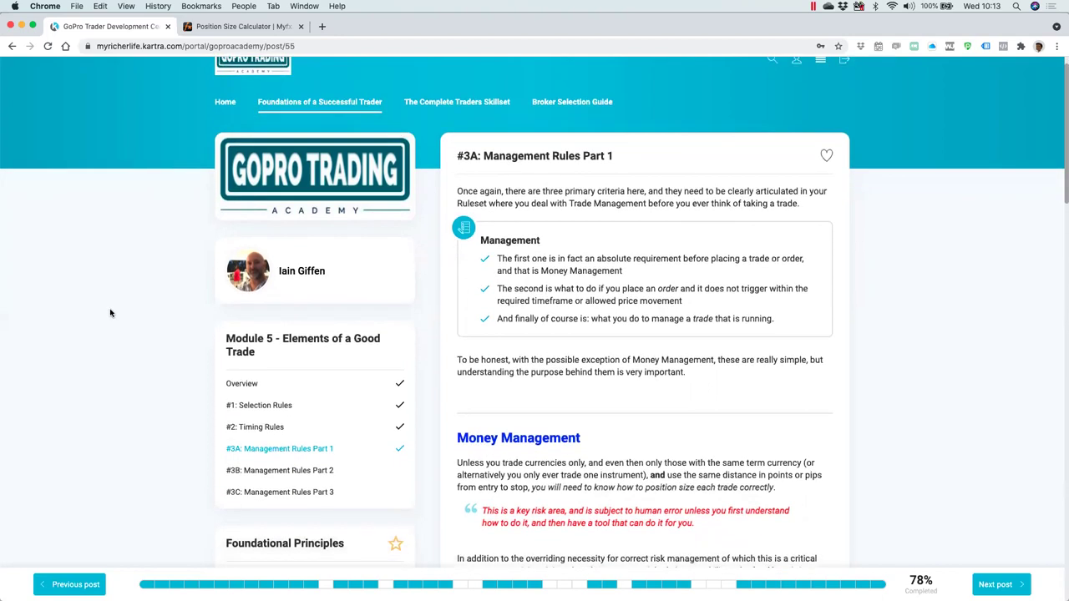
{"action": "scroll", "coordinate": [110, 314], "scroll_direction": "down", "scroll_amount": 4}
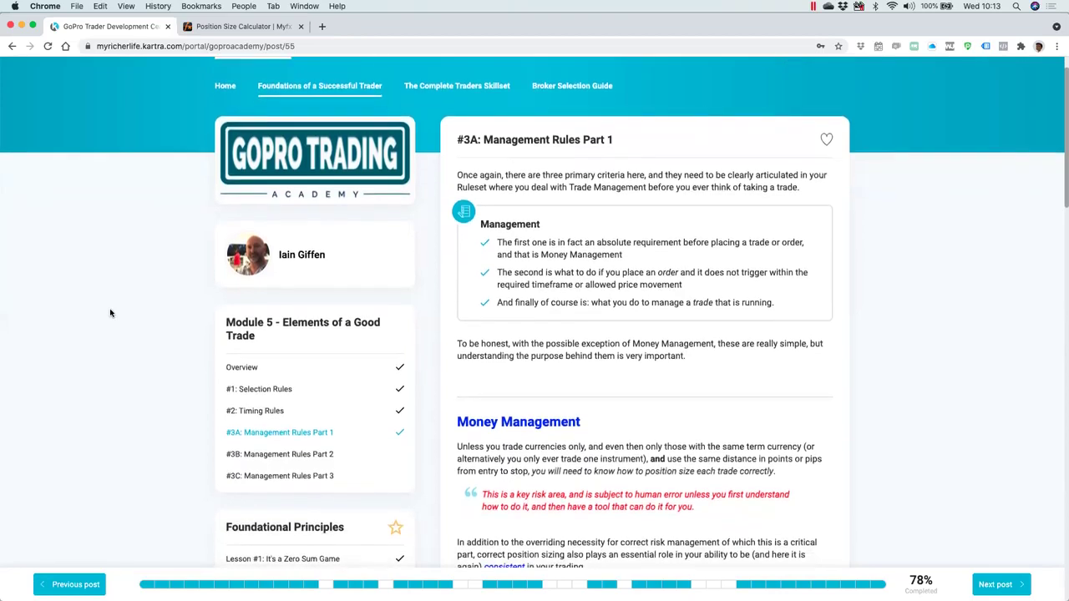
{"action": "scroll", "coordinate": [109, 313], "scroll_direction": "down", "scroll_amount": 10}
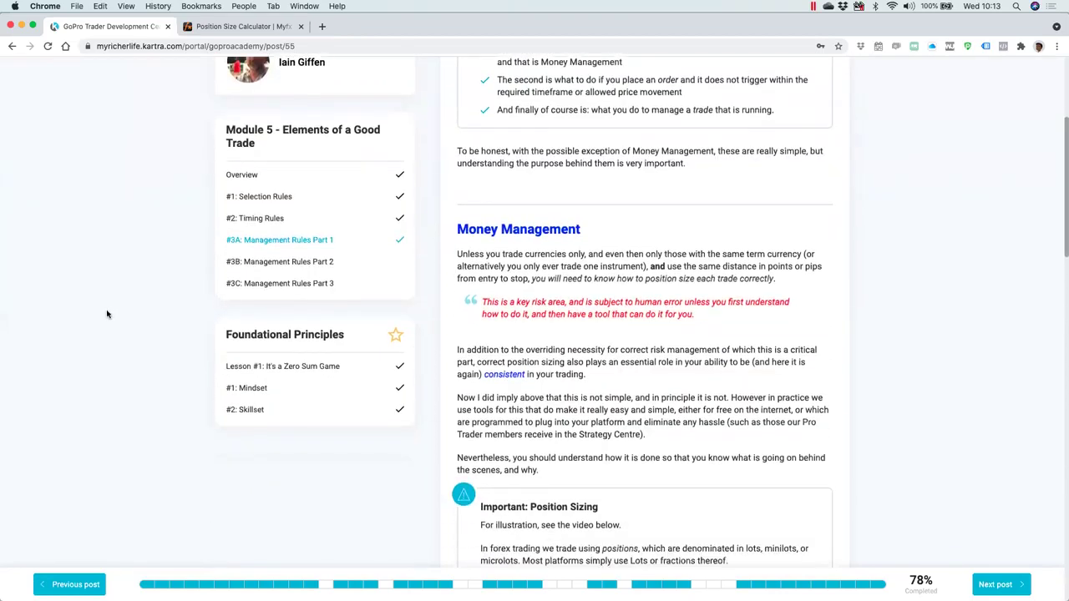
{"action": "scroll", "coordinate": [109, 312], "scroll_direction": "down", "scroll_amount": 1}
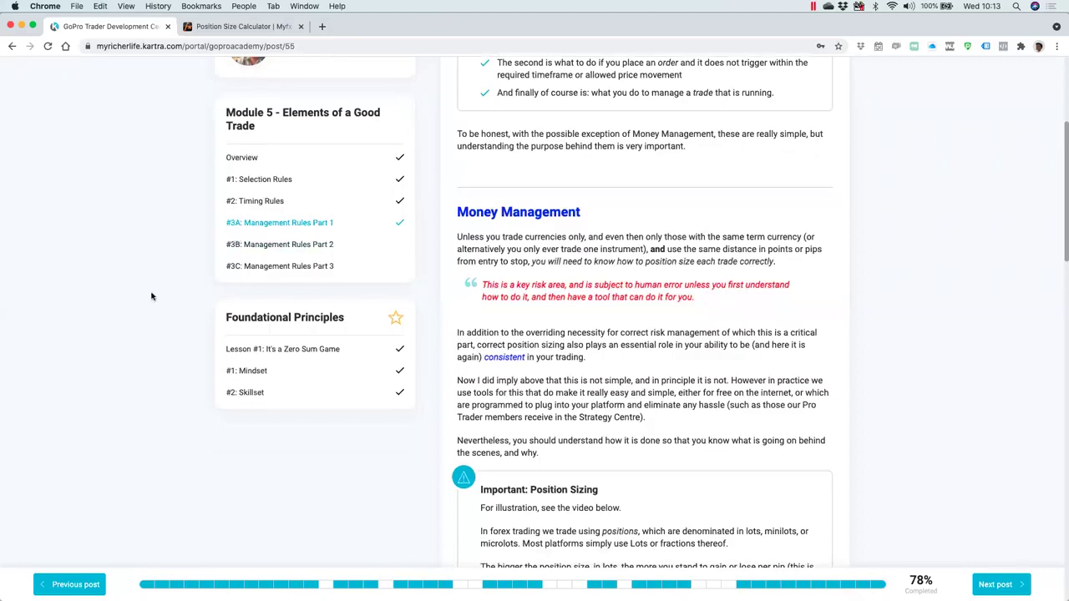
{"action": "scroll", "coordinate": [151, 296], "scroll_direction": "down", "scroll_amount": 1}
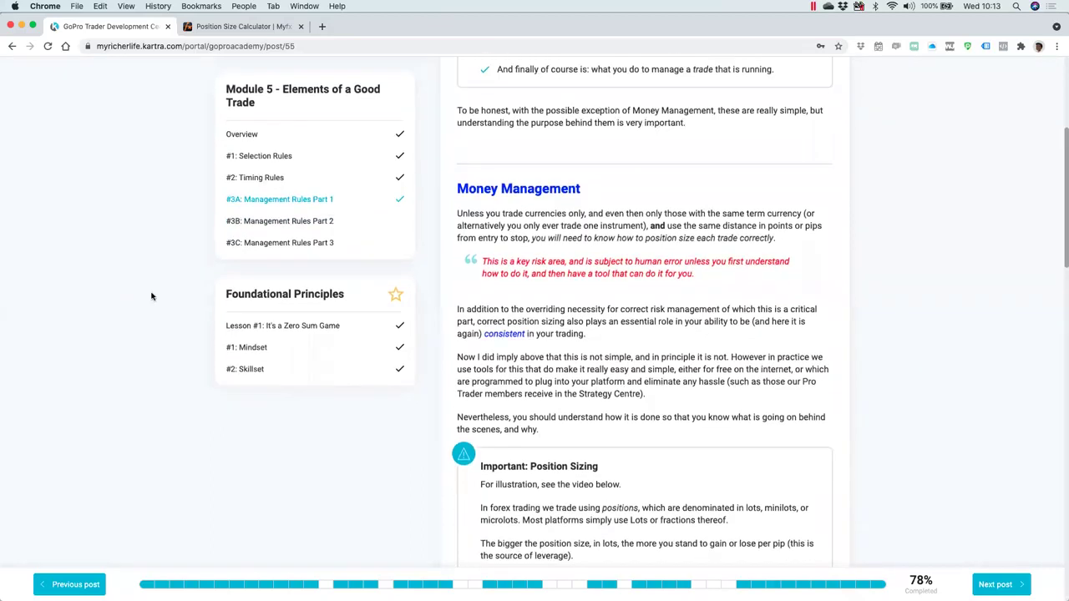
Examine the lesson's Position Sizing box, including the value per pip, the defined terms and the position size calculation
{"action": "scroll", "coordinate": [151, 296], "scroll_direction": "down", "scroll_amount": 4}
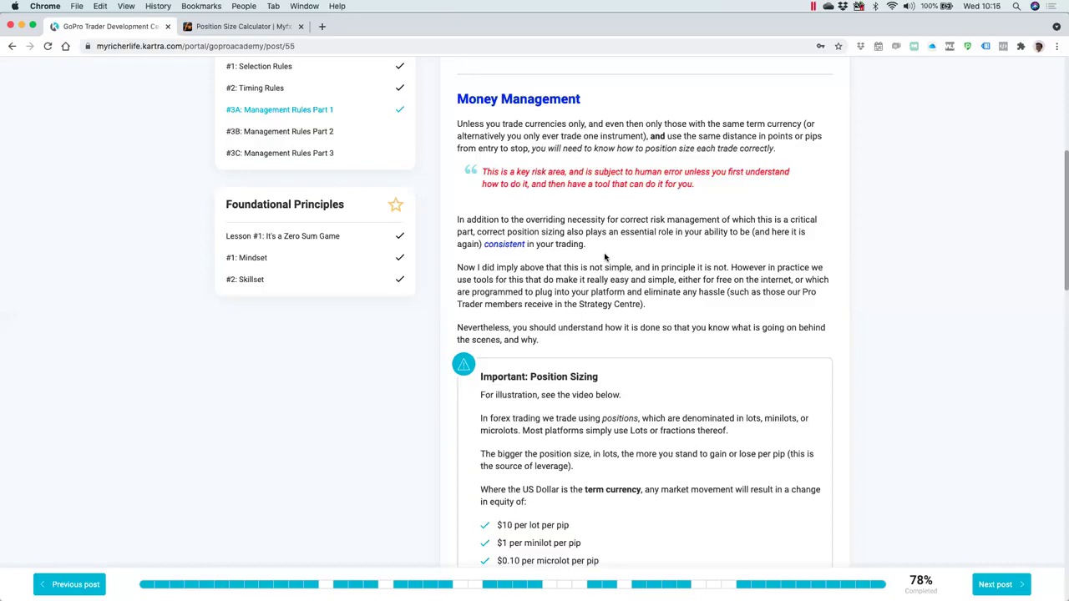
{"action": "scroll", "coordinate": [606, 258], "scroll_direction": "down", "scroll_amount": 5}
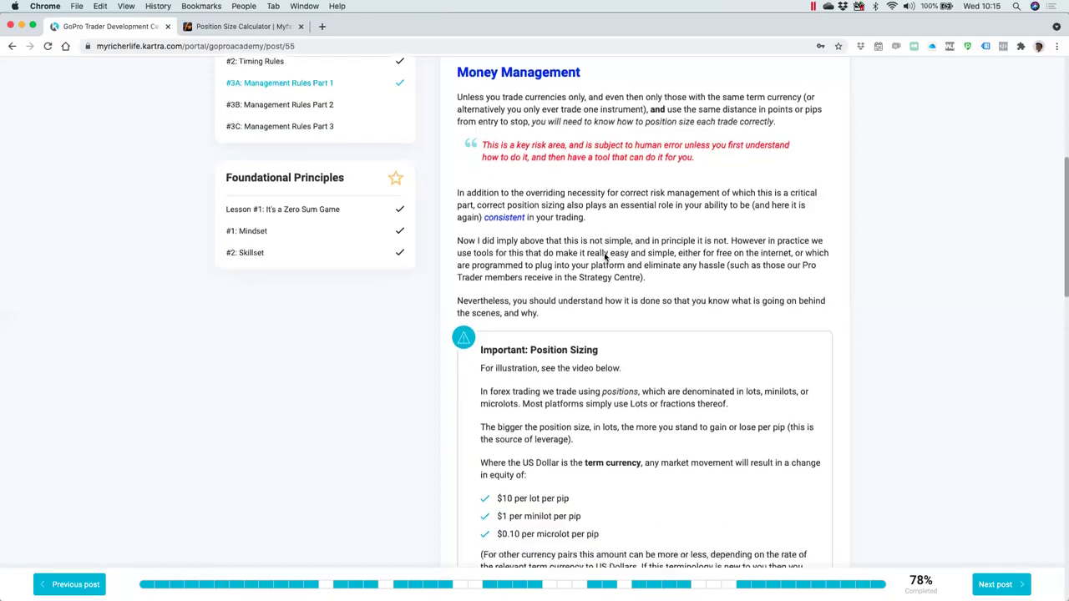
{"action": "scroll", "coordinate": [606, 257], "scroll_direction": "down", "scroll_amount": 3}
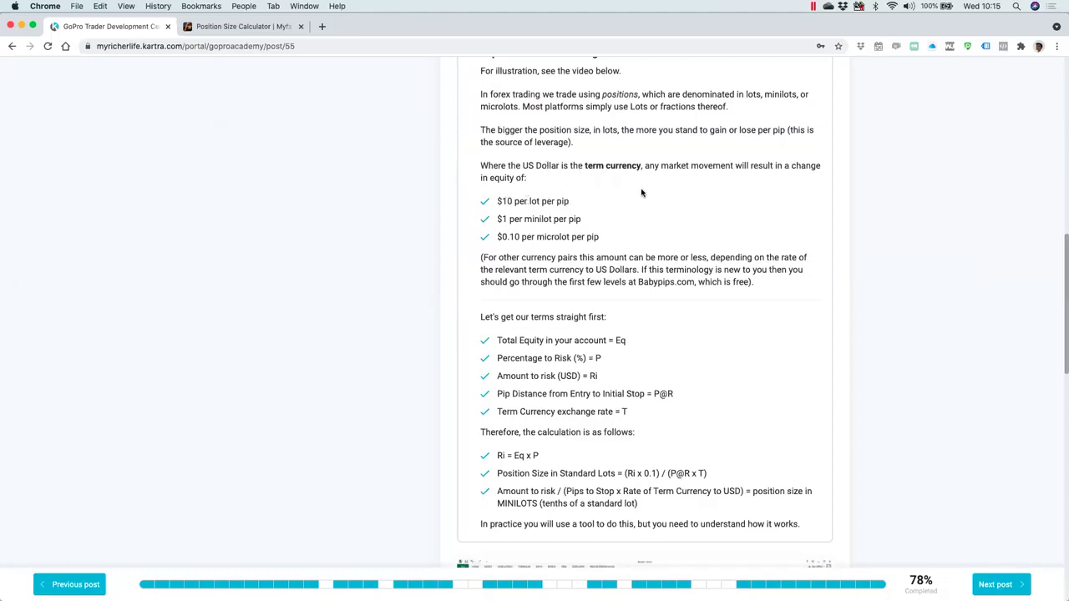
{"action": "scroll", "coordinate": [642, 192], "scroll_direction": "down", "scroll_amount": 1}
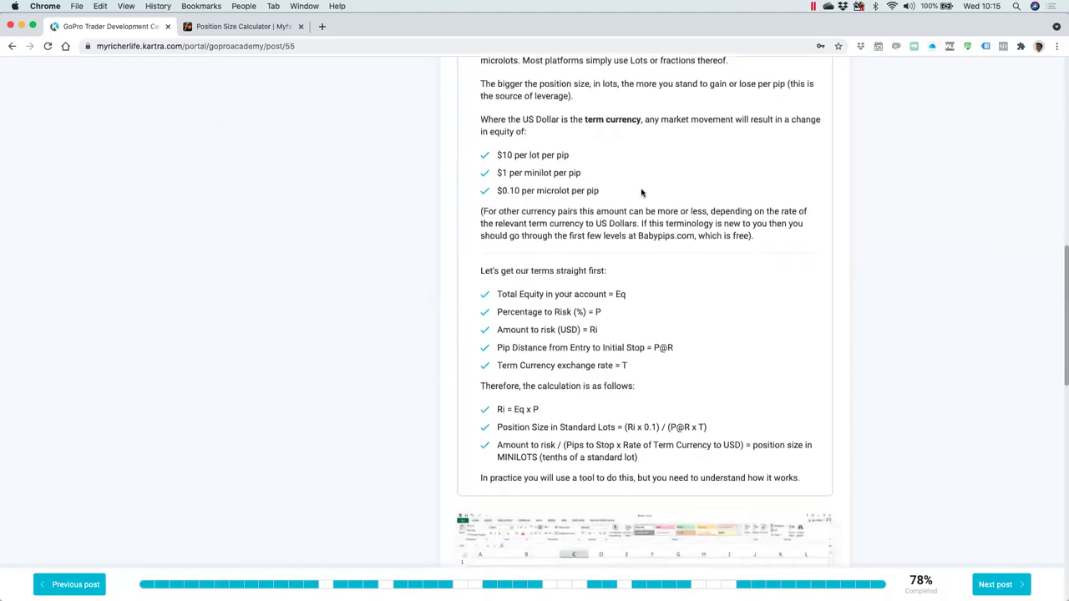
{"action": "scroll", "coordinate": [642, 193], "scroll_direction": "down", "scroll_amount": 1}
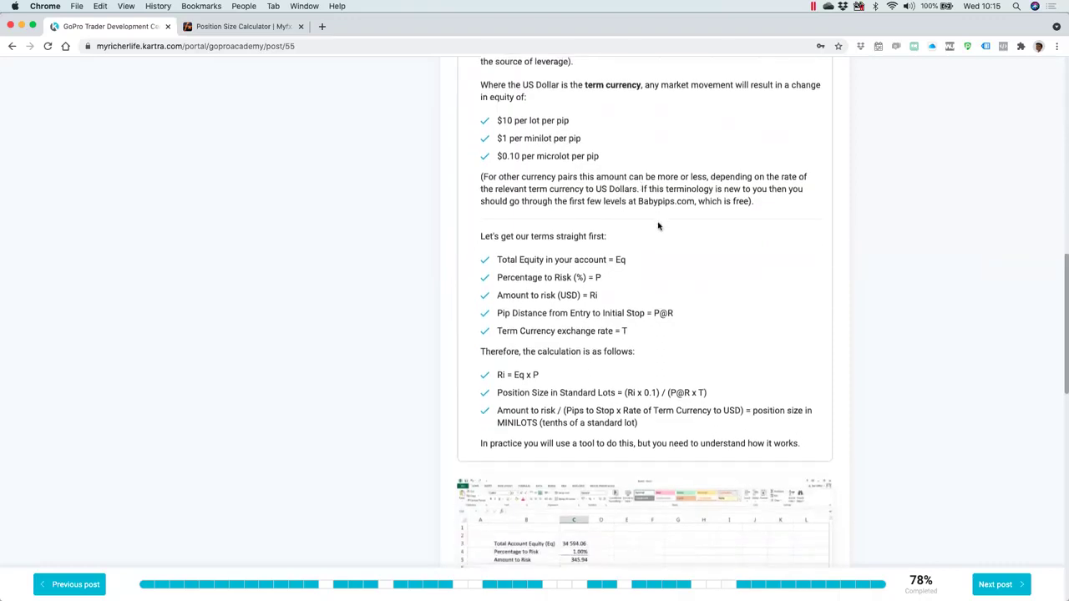
Read the lesson's list of position sizing terms and examine the calculation, highlighting "Position Size in Standard Lots"
{"action": "scroll", "coordinate": [658, 225], "scroll_direction": "down", "scroll_amount": 1}
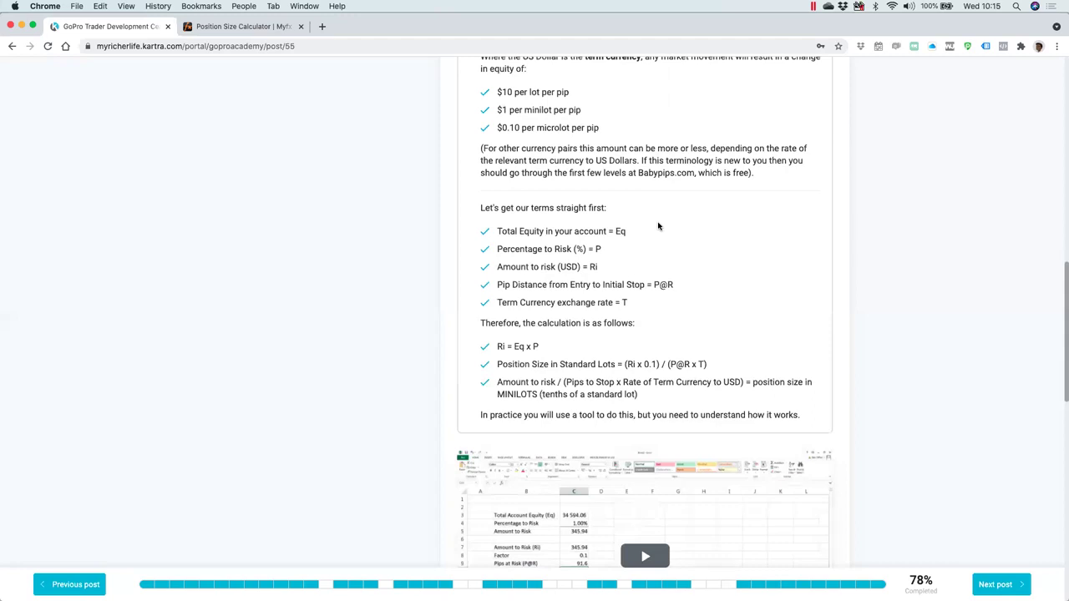
{"action": "scroll", "coordinate": [659, 226], "scroll_direction": "down", "scroll_amount": 1}
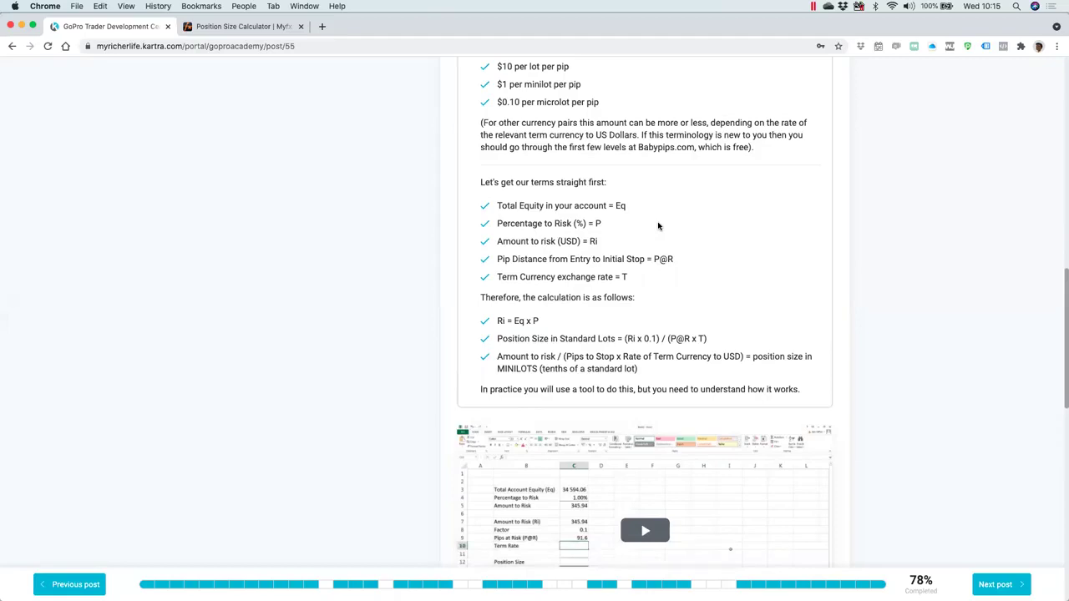
{"action": "scroll", "coordinate": [659, 225], "scroll_direction": "down", "scroll_amount": 2}
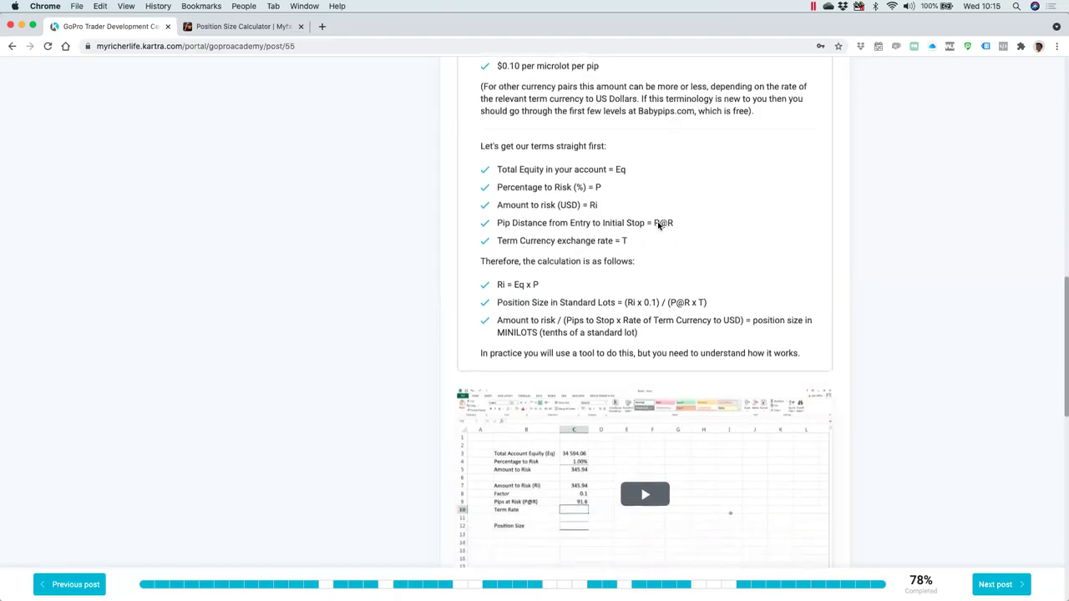
{"action": "scroll", "coordinate": [658, 225], "scroll_direction": "up", "scroll_amount": 1}
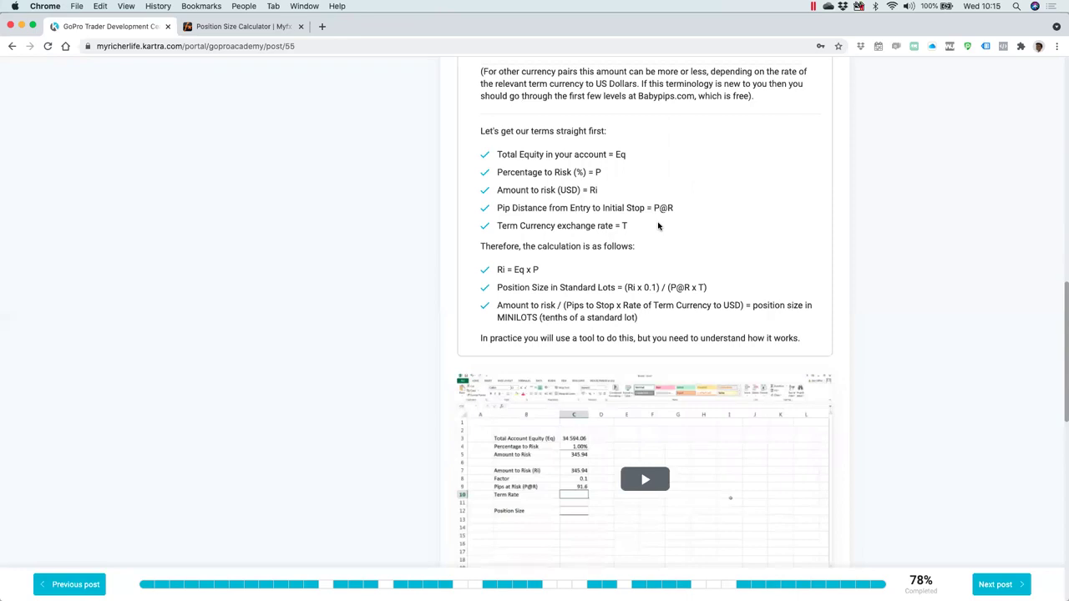
{"action": "scroll", "coordinate": [658, 226], "scroll_direction": "down", "scroll_amount": 1}
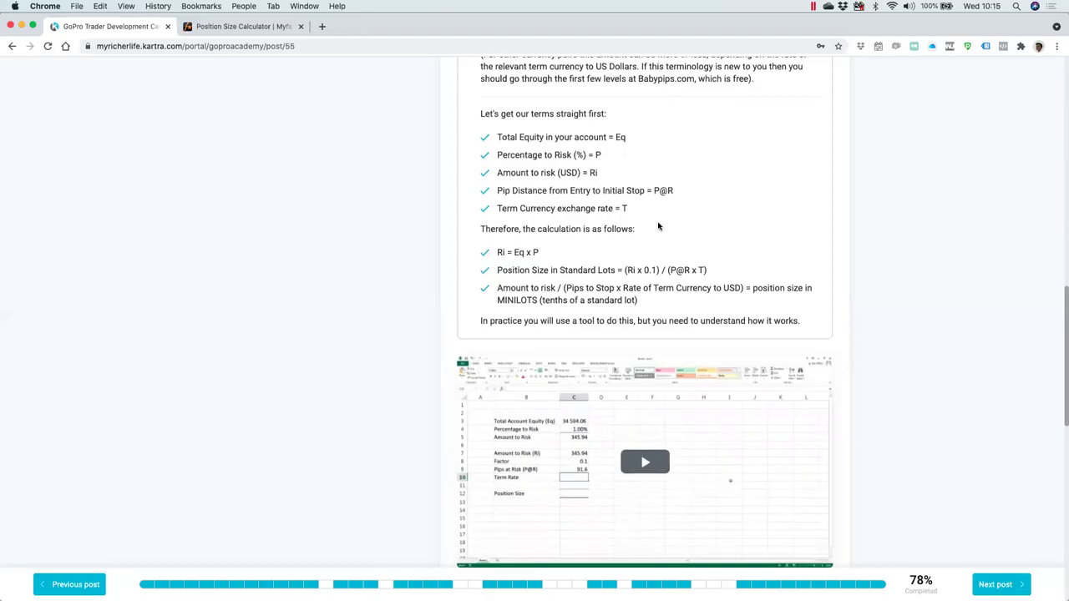
{"action": "scroll", "coordinate": [659, 226], "scroll_direction": "down", "scroll_amount": 2}
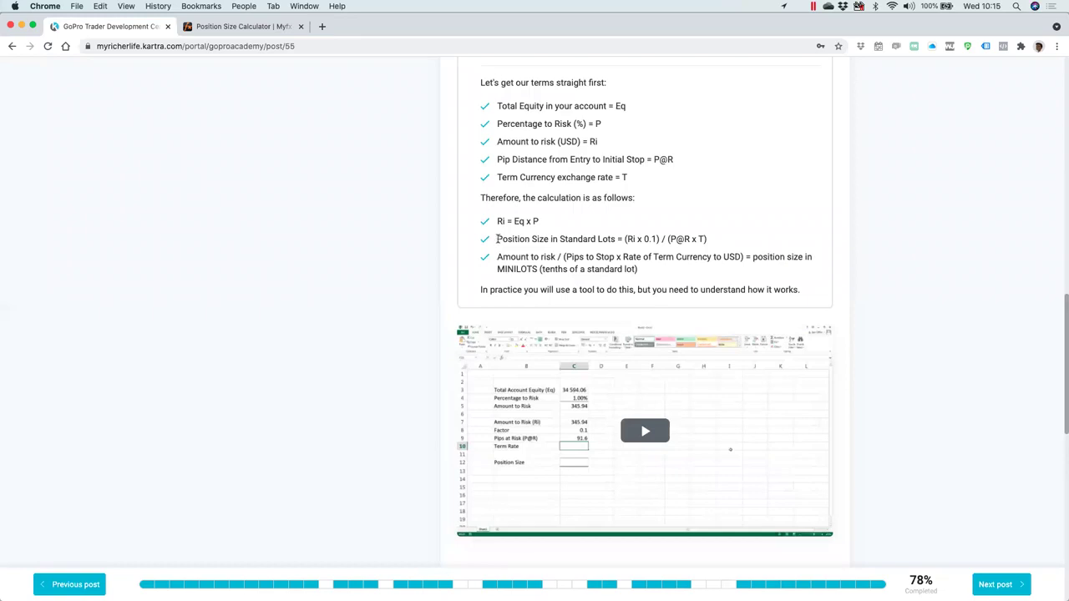
{"action": "left_click_drag", "start_coordinate": [497, 239], "coordinate": [615, 239]}
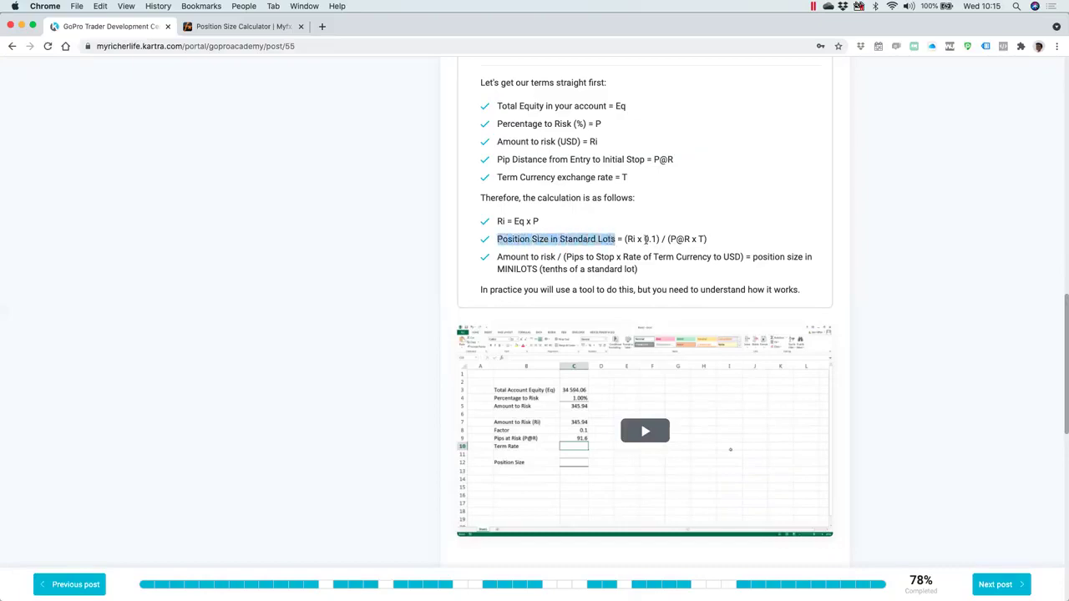
{"action": "left_click", "coordinate": [646, 239]}
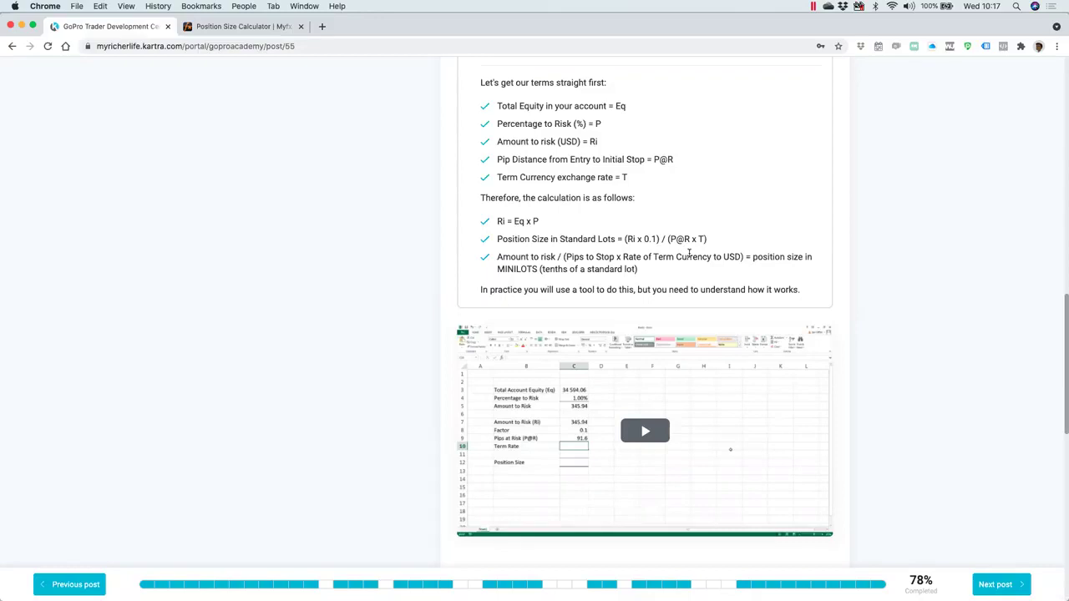
{"action": "scroll", "coordinate": [574, 225], "scroll_direction": "down", "scroll_amount": 1}
{"action": "scroll", "coordinate": [574, 225], "scroll_direction": "up", "scroll_amount": 2}
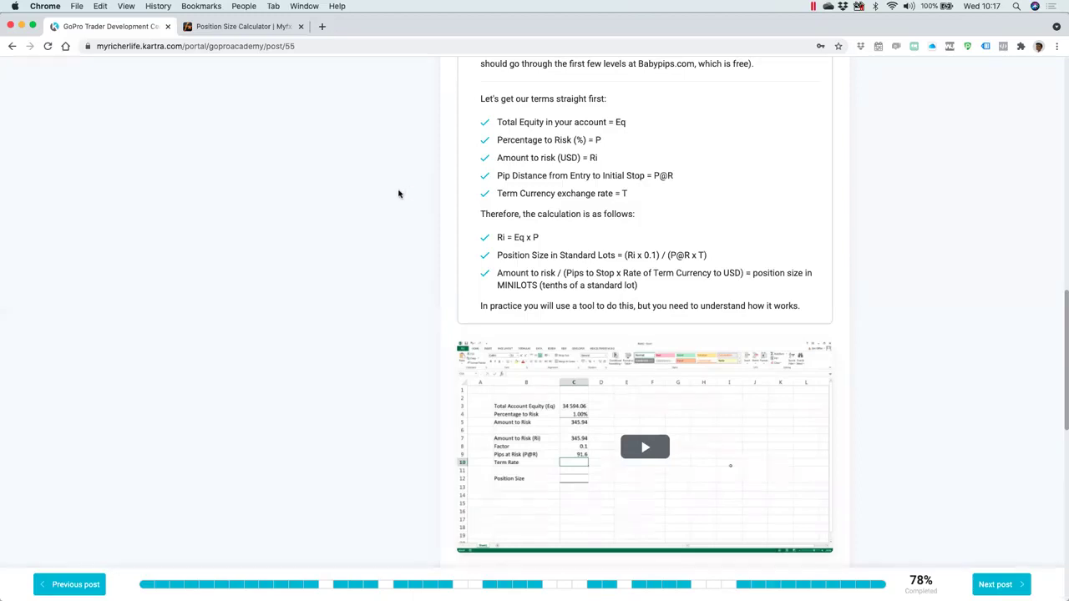
Look at the Myfxbook Position Size Calculator, then return to the lesson and point out the term rate T in the formula
{"action": "left_click", "coordinate": [242, 27]}
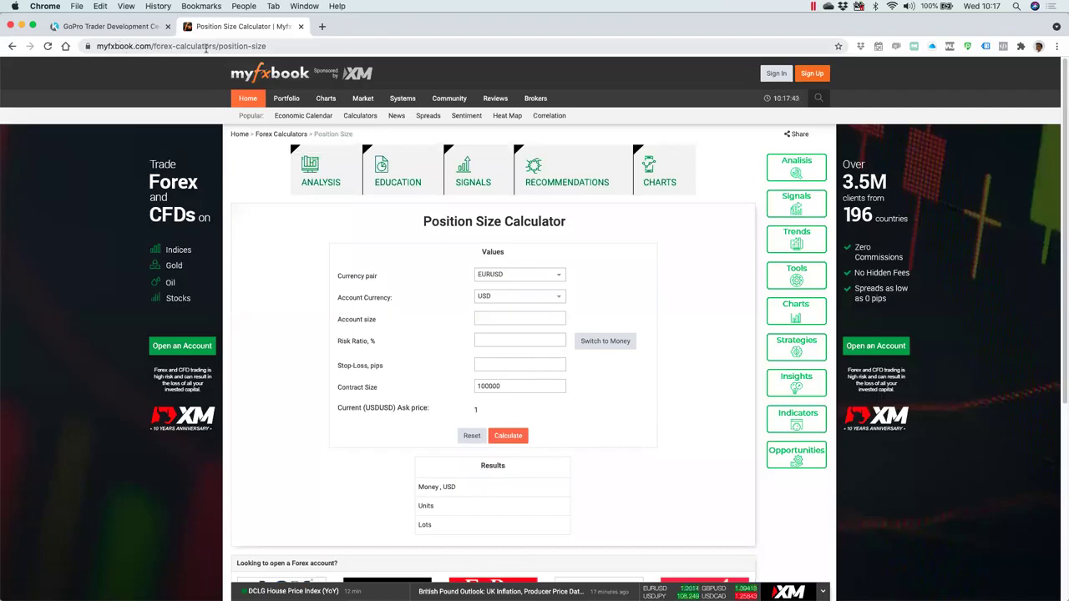
{"action": "left_click", "coordinate": [117, 26]}
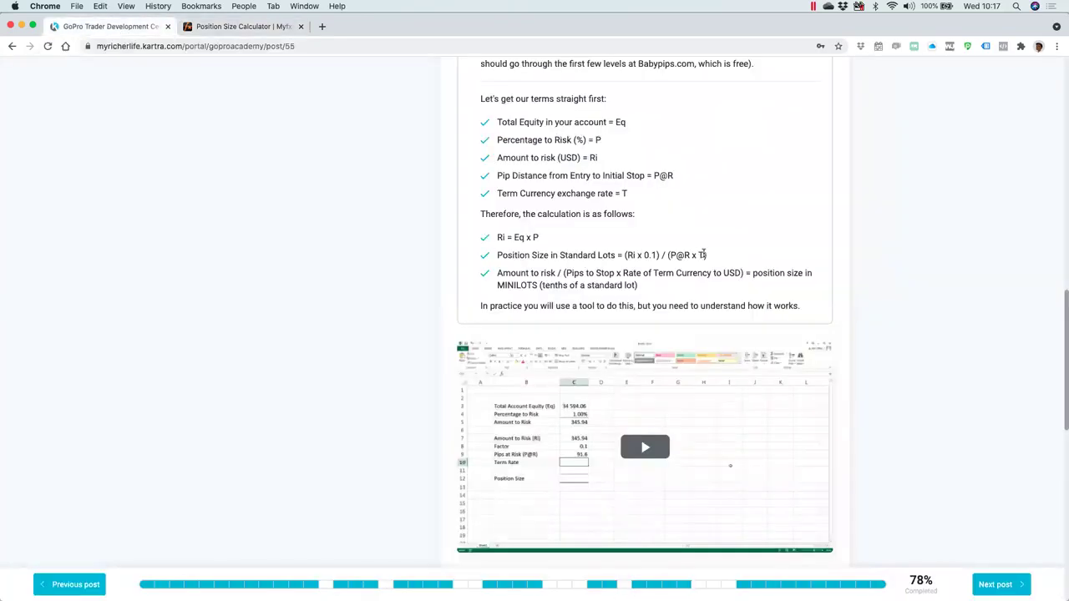
{"action": "left_click_drag", "start_coordinate": [704, 255], "coordinate": [698, 254]}
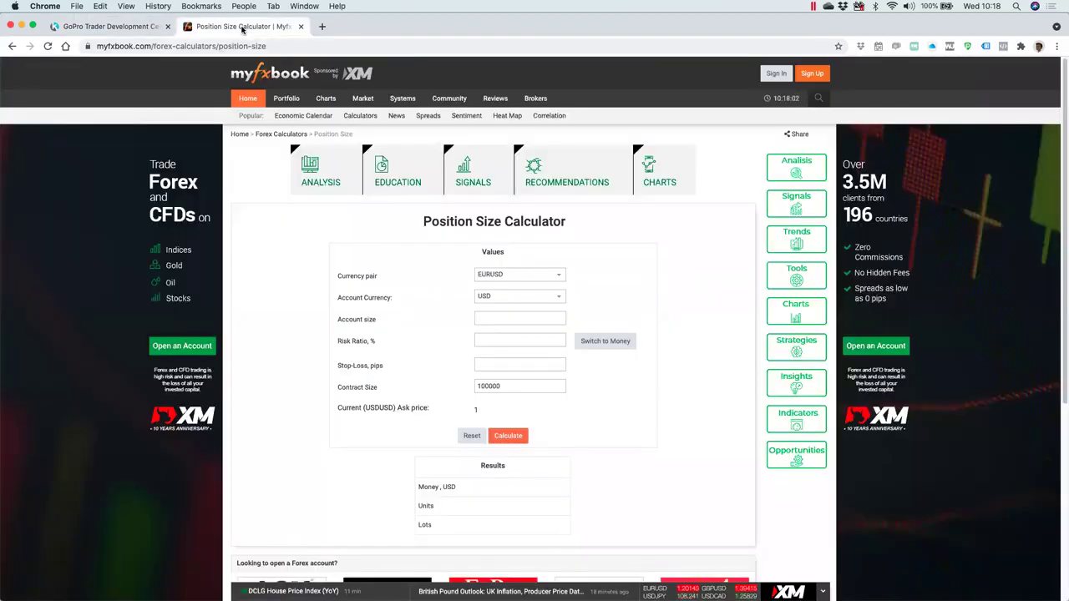
Choose EURJPY as the currency pair in the Myfxbook Position Size Calculator
{"action": "left_click", "coordinate": [242, 27]}
{"action": "left_click", "coordinate": [560, 278]}
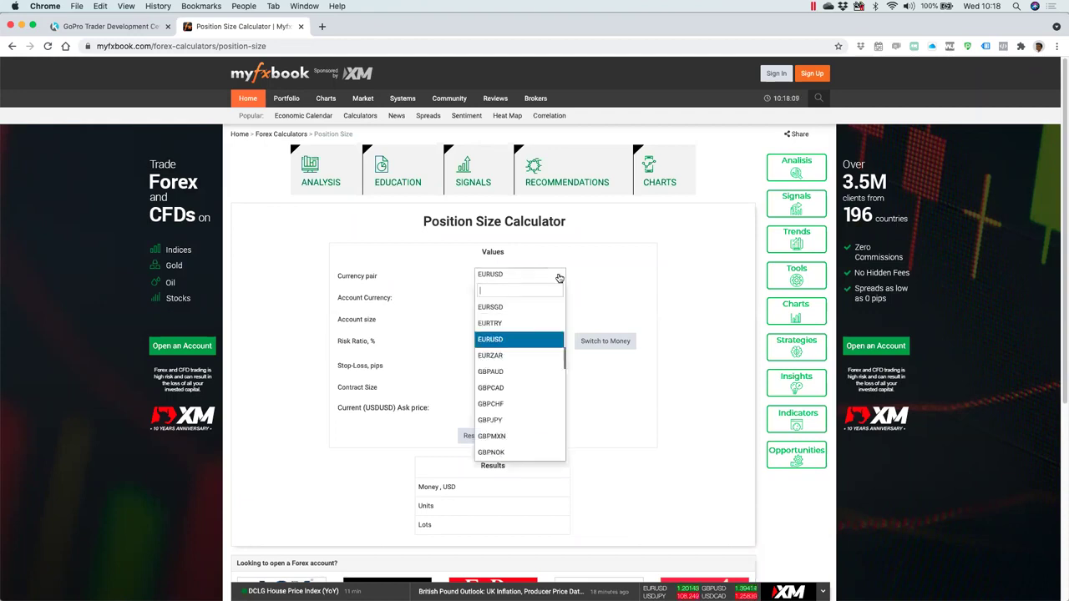
{"action": "scroll", "coordinate": [519, 407], "scroll_direction": "up", "scroll_amount": 2}
{"action": "scroll", "coordinate": [519, 406], "scroll_direction": "up", "scroll_amount": 3}
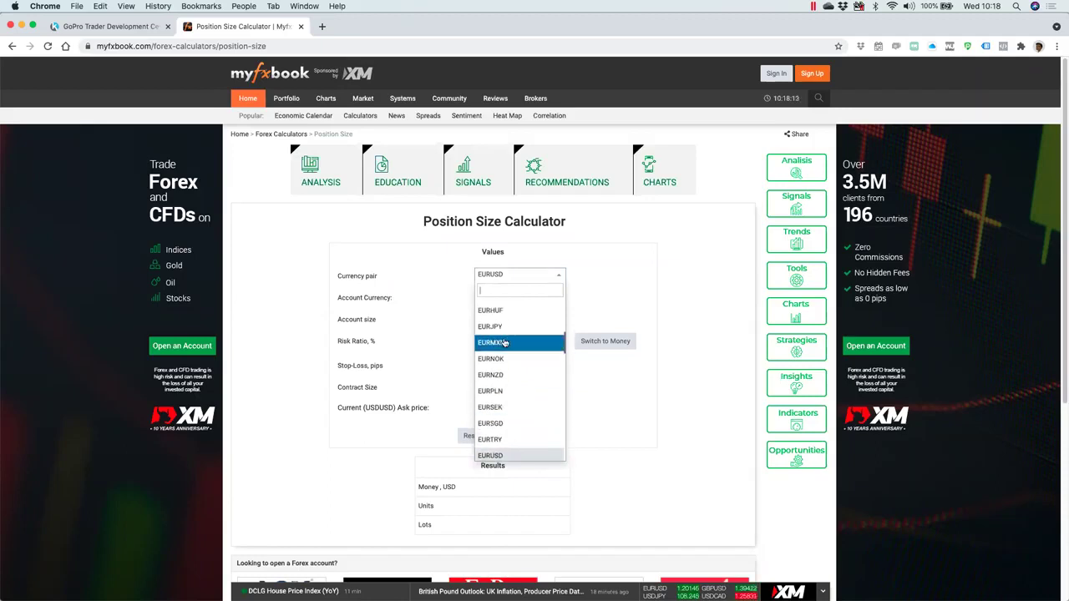
{"action": "left_click", "coordinate": [503, 327]}
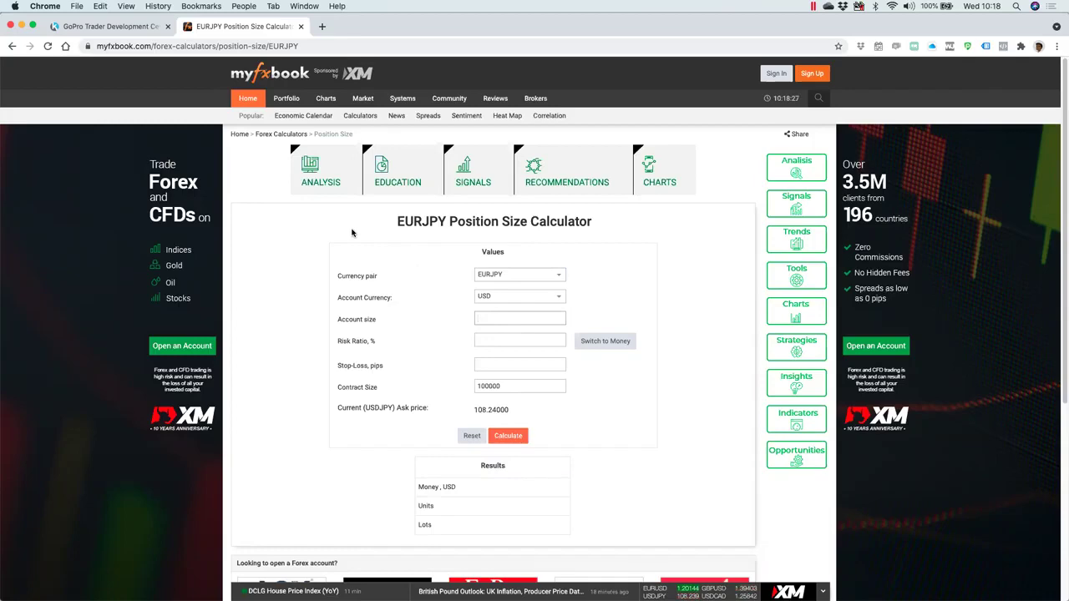
Switch to the trading terminal, show the account balance below the EURJPY chart and move the Data Window up clear of it
{"action": "key", "text": "super+Tab"}
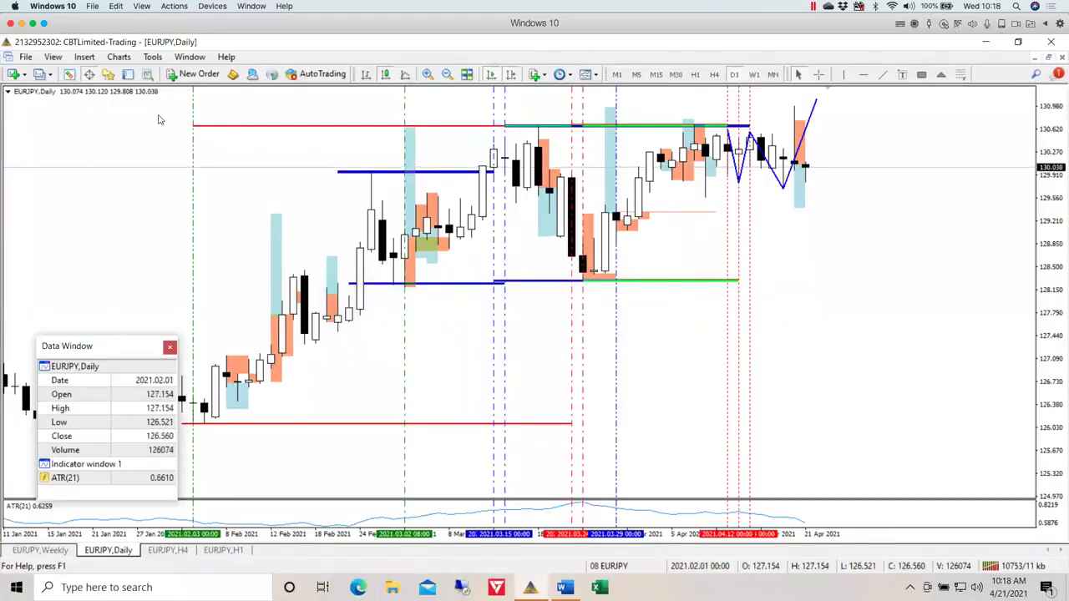
{"action": "left_click", "coordinate": [129, 75]}
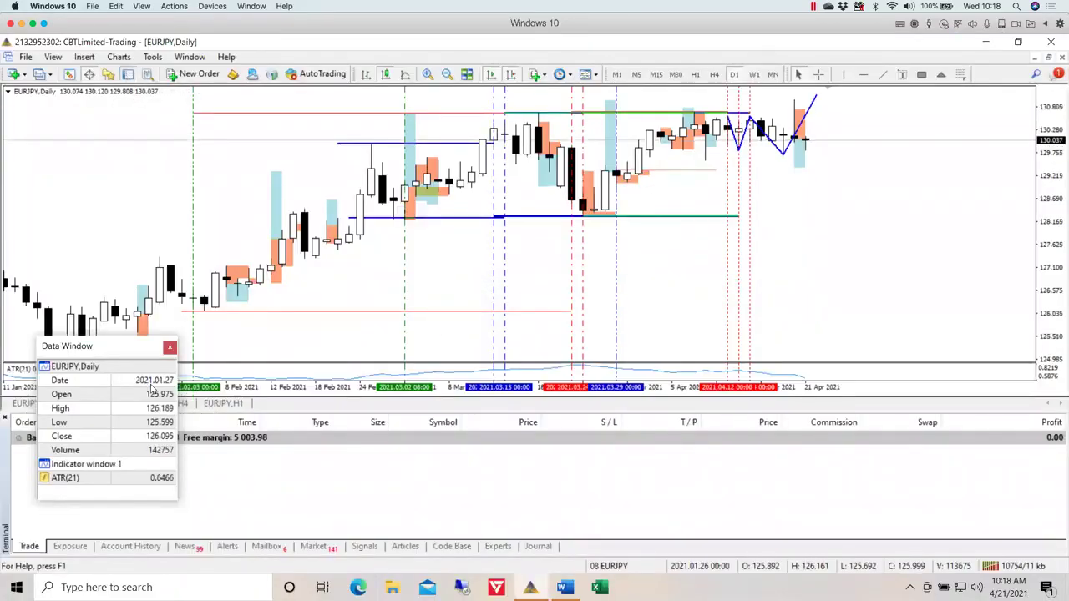
{"action": "left_click_drag", "start_coordinate": [124, 349], "coordinate": [139, 158]}
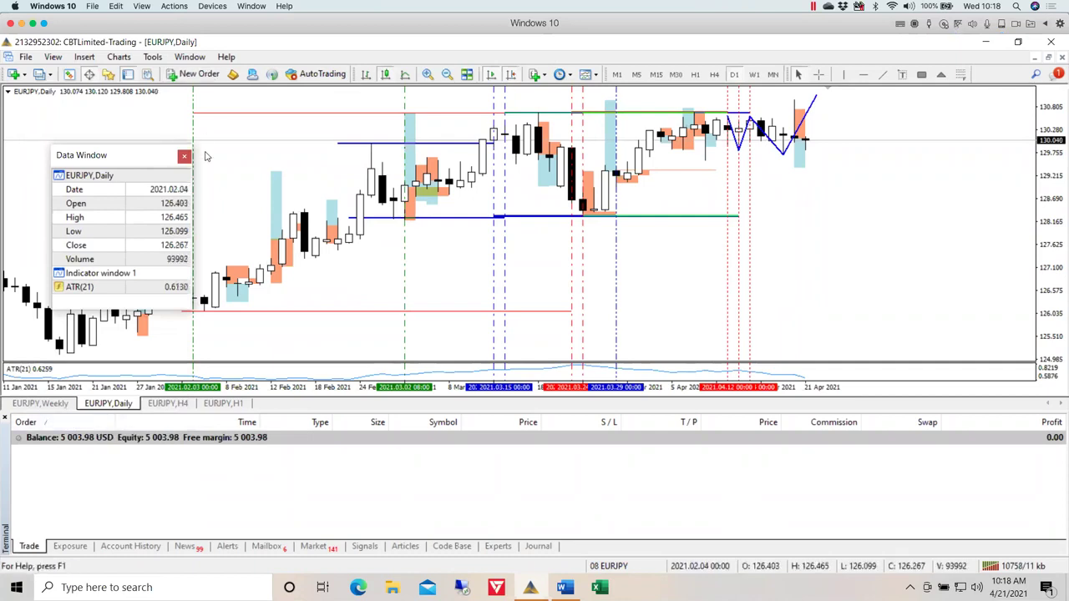
Switch back to Chrome and set the calculator's account size to 5004 and its risk ratio to 1%
{"action": "key", "text": "super+Tab"}
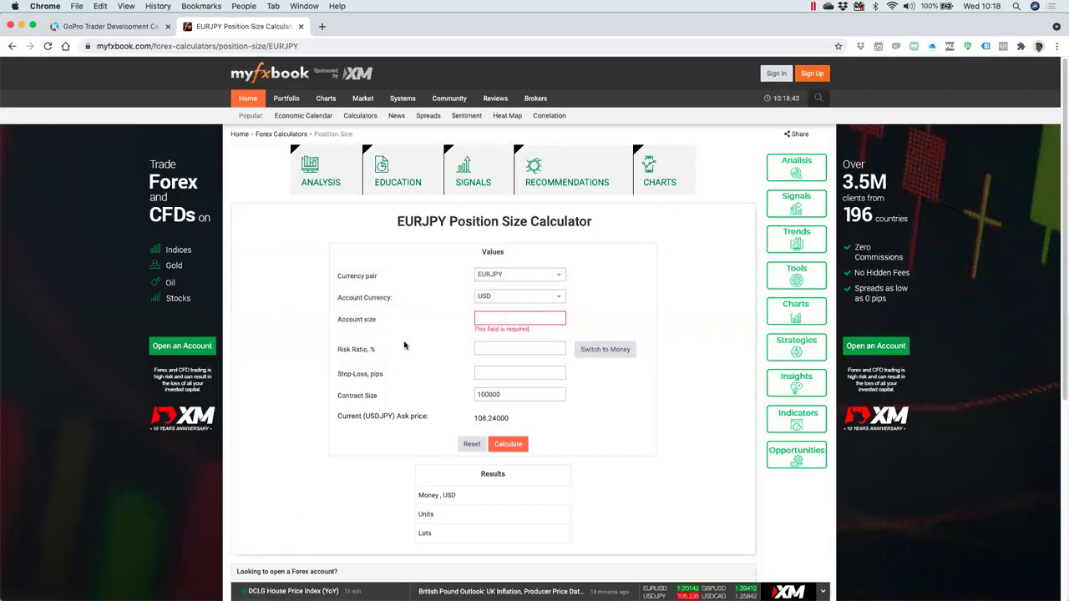
{"action": "type", "text": "5004"}
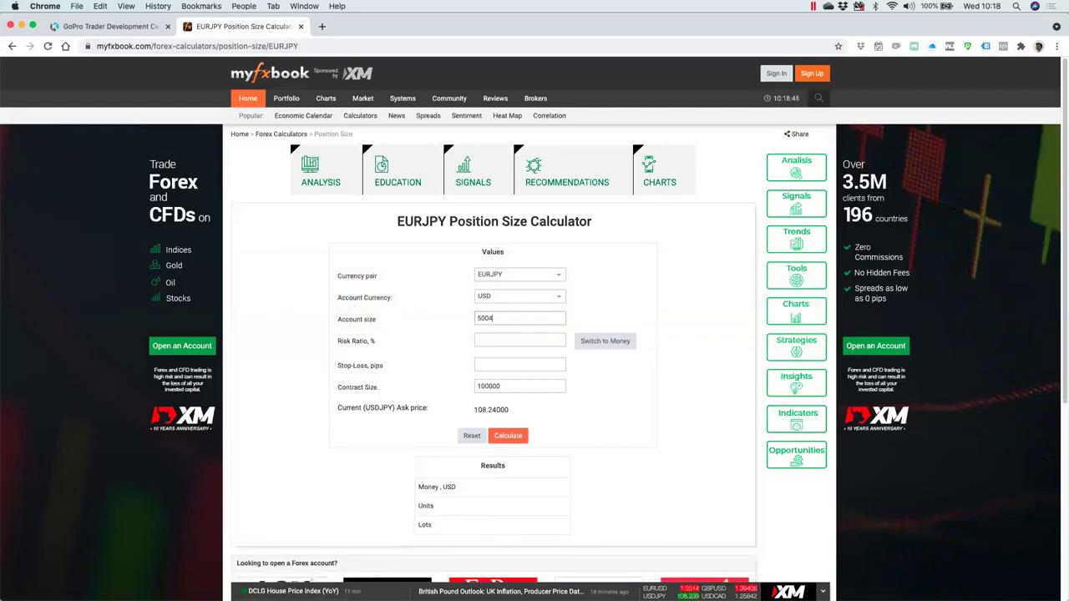
{"action": "left_click", "coordinate": [496, 339]}
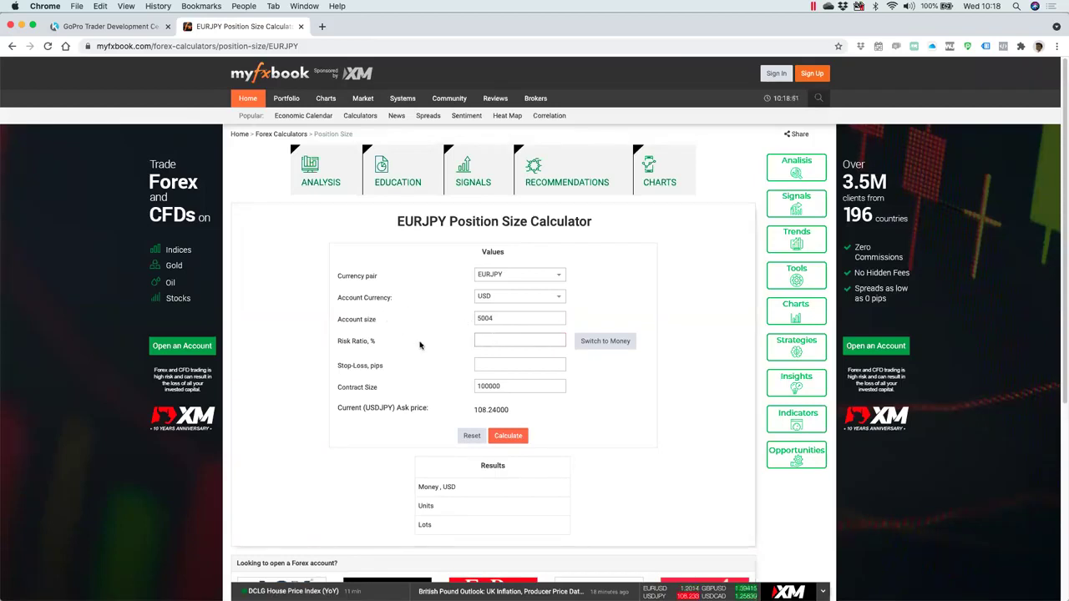
{"action": "type", "text": "1"}
{"action": "left_click", "coordinate": [517, 366]}
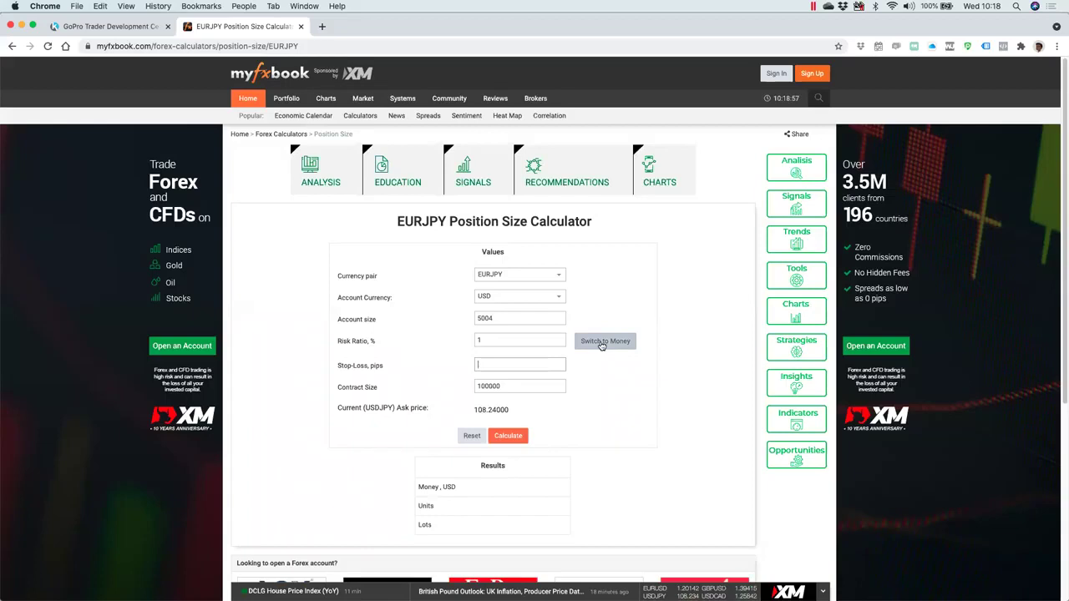
{"action": "left_click", "coordinate": [496, 339]}
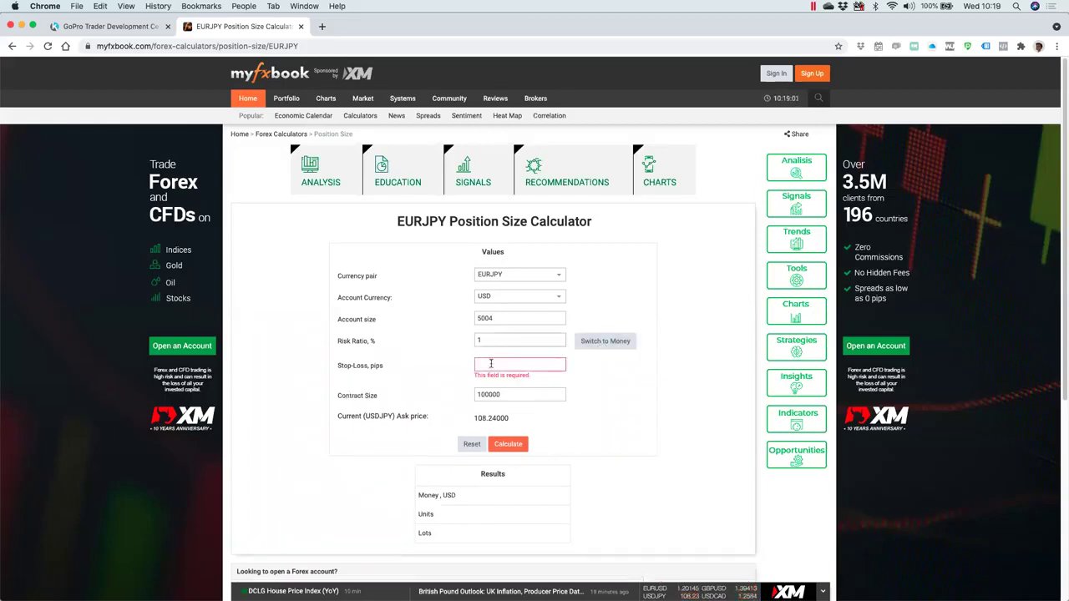
{"action": "left_click", "coordinate": [492, 367]}
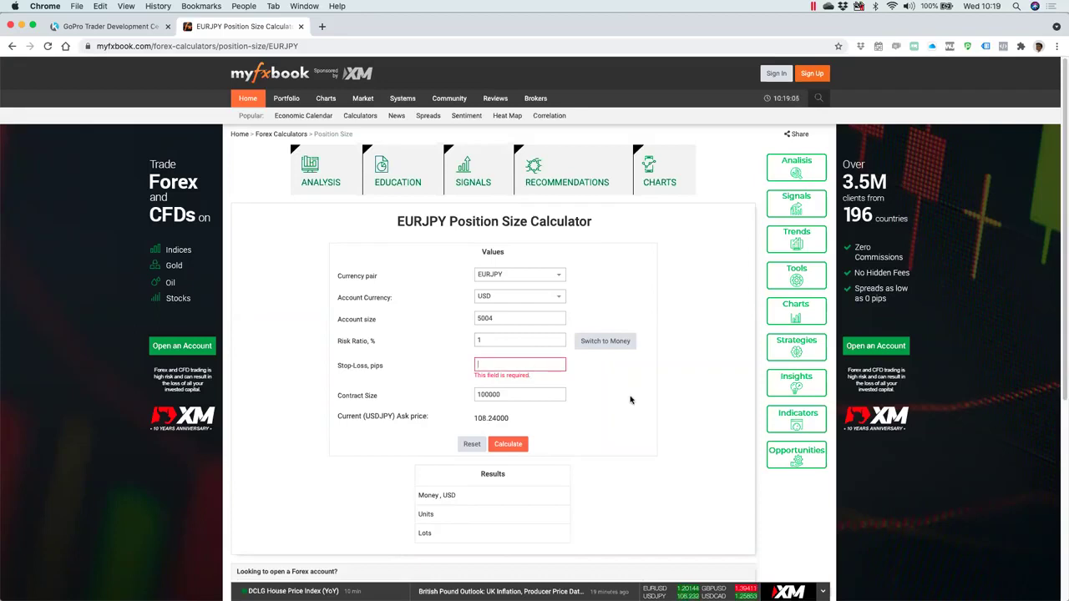
Check the EURJPY daily chart and the lesson's definition of pip distance from entry to initial stop
{"action": "key", "text": "super+Tab"}
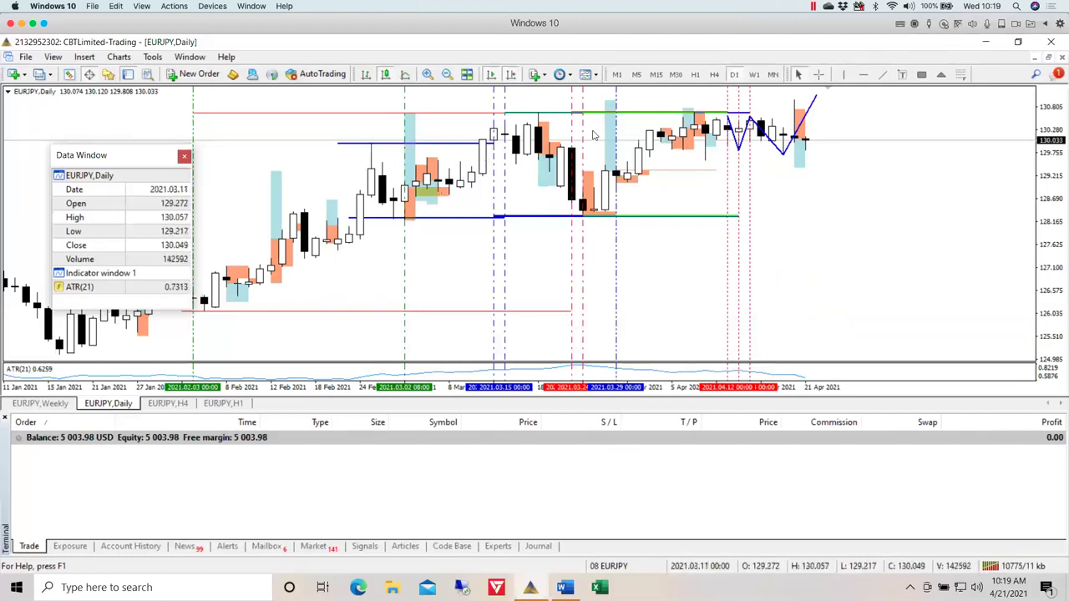
{"action": "key", "text": "super+Tab"}
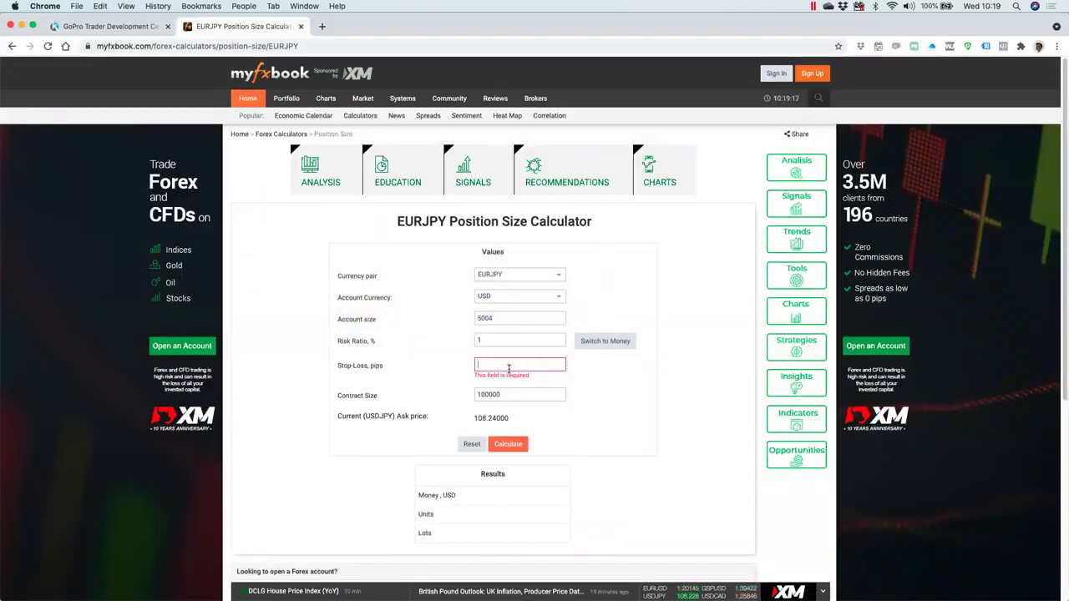
{"action": "left_click", "coordinate": [108, 26]}
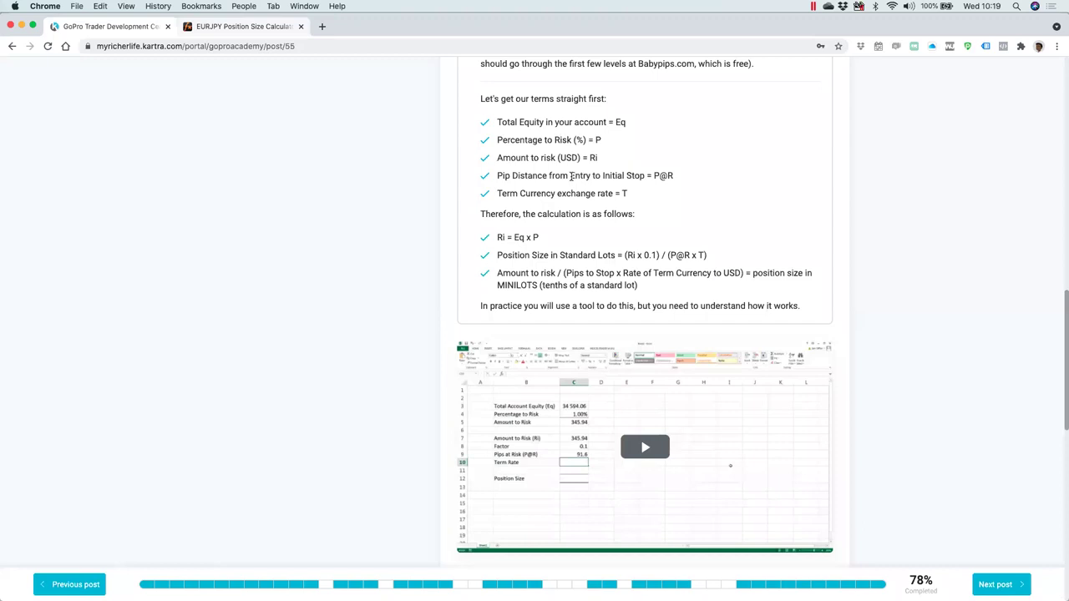
{"action": "left_click", "coordinate": [230, 28]}
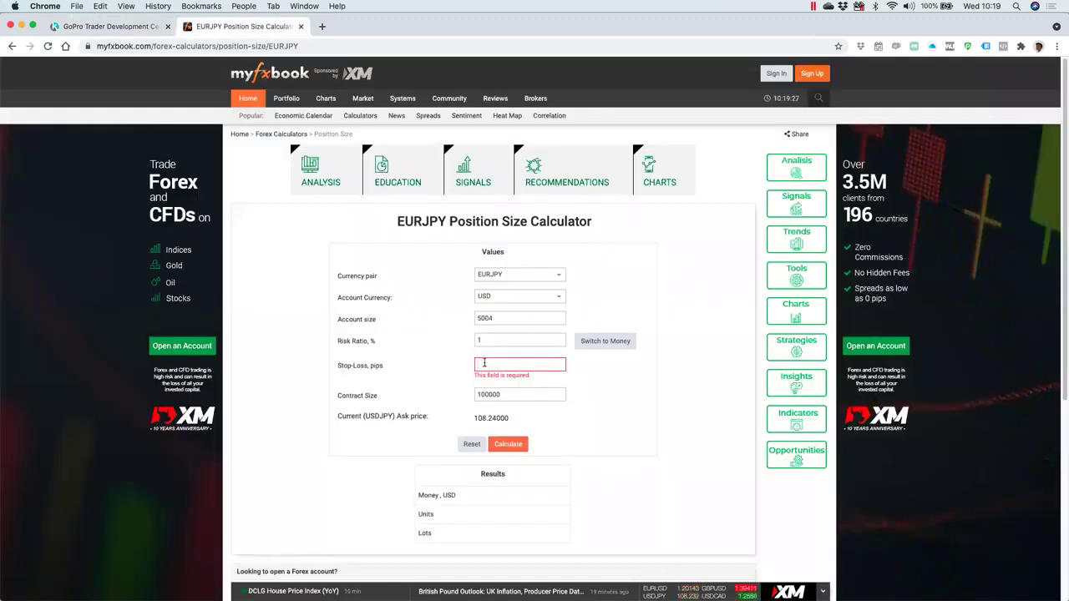
In the trading terminal, mark the stop level at 130.725 on the EURJPY daily chart and measure its distance from the current price
{"action": "key", "text": "super+Tab"}
{"action": "key", "text": "super+Tab"}
{"action": "key", "text": "super+Tab"}
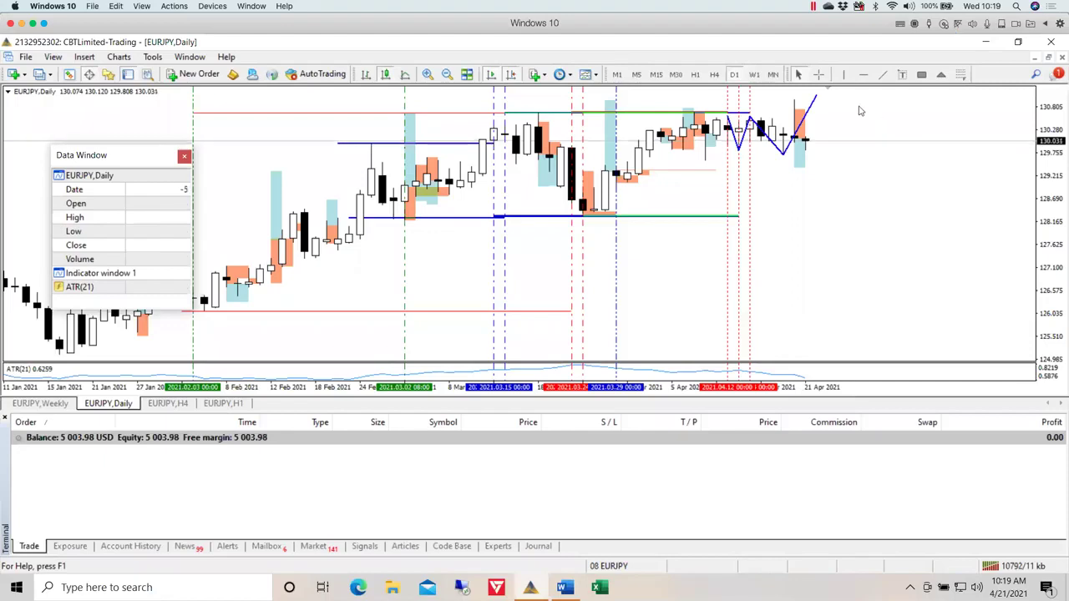
{"action": "left_click", "coordinate": [805, 110]}
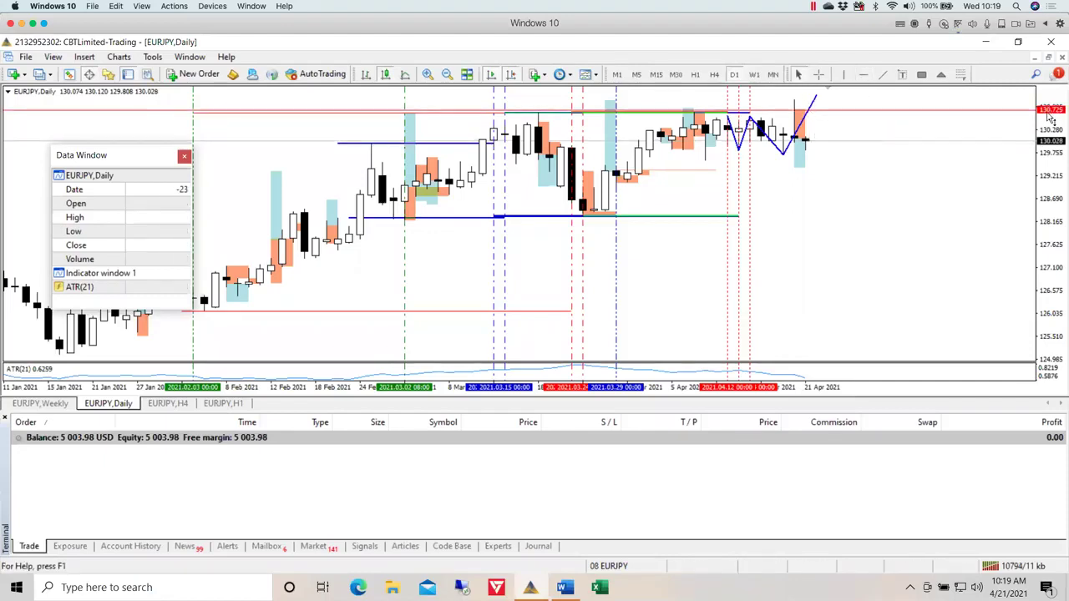
{"action": "left_click", "coordinate": [820, 74]}
{"action": "mouse_move", "coordinate": [816, 139]}
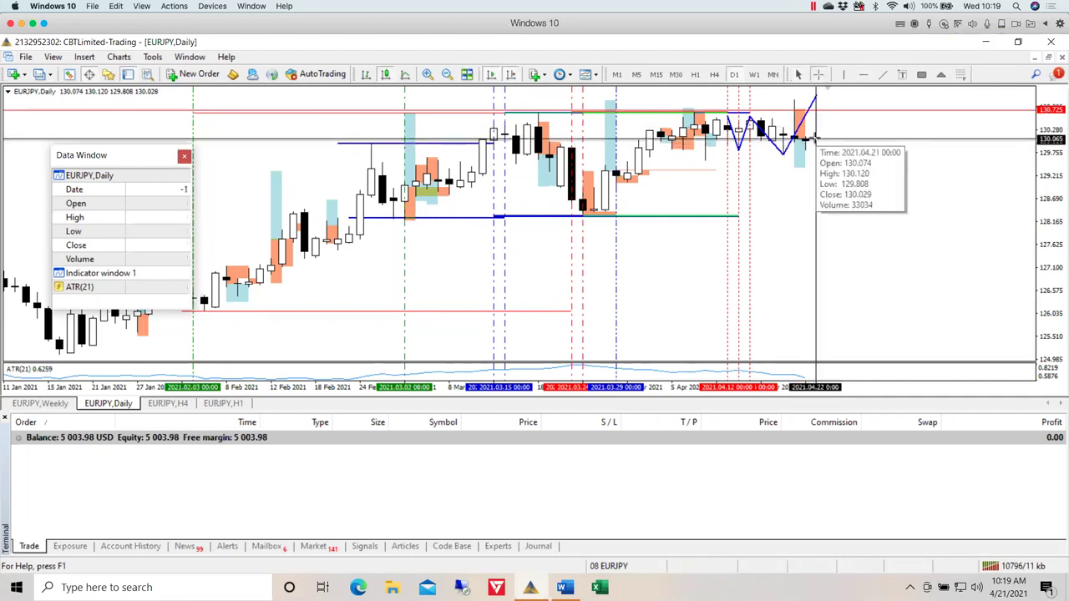
{"action": "left_click_drag", "start_coordinate": [817, 139], "coordinate": [805, 111]}
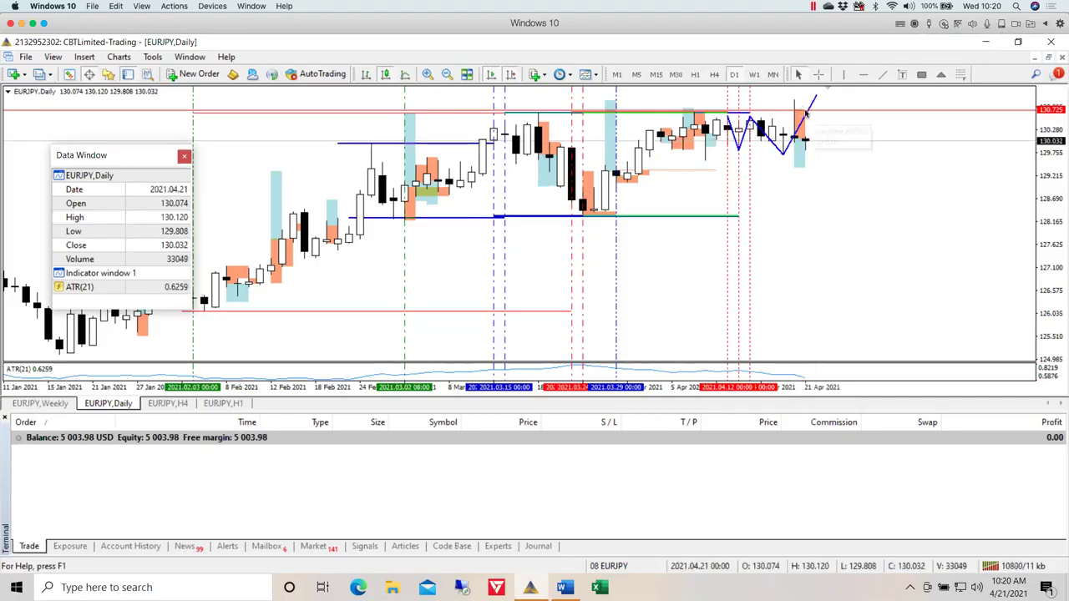
Switch back to Chrome, enter a stop-loss of 67 pips in the calculator and calculate the EURJPY position size
{"action": "key", "text": "super+Tab"}
{"action": "type", "text": "67"}
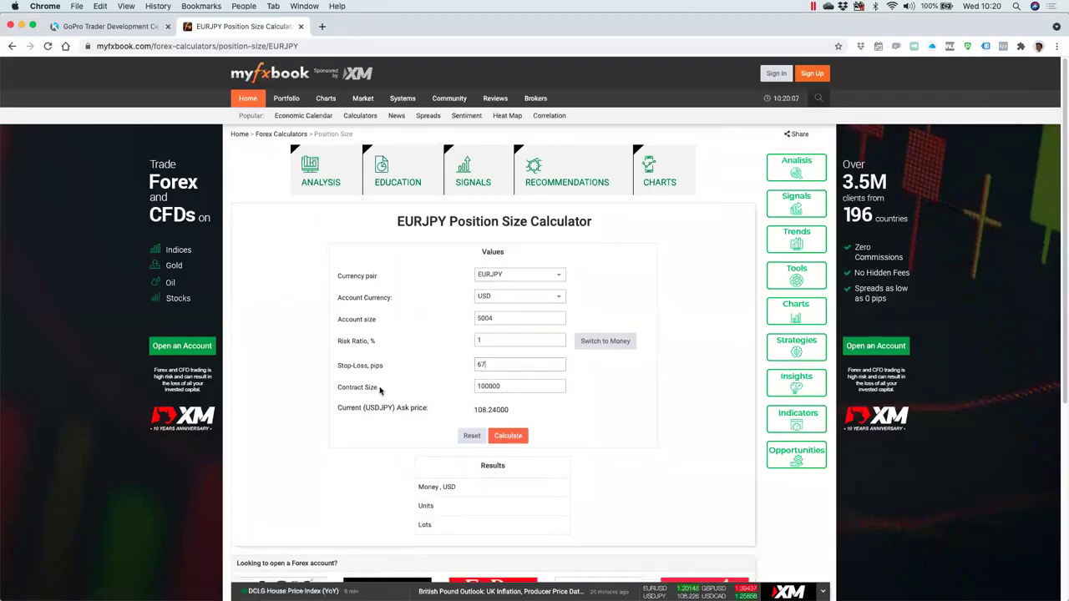
{"action": "left_click", "coordinate": [507, 387]}
{"action": "scroll", "coordinate": [552, 430], "scroll_direction": "down", "scroll_amount": 1}
{"action": "left_click", "coordinate": [510, 417]}
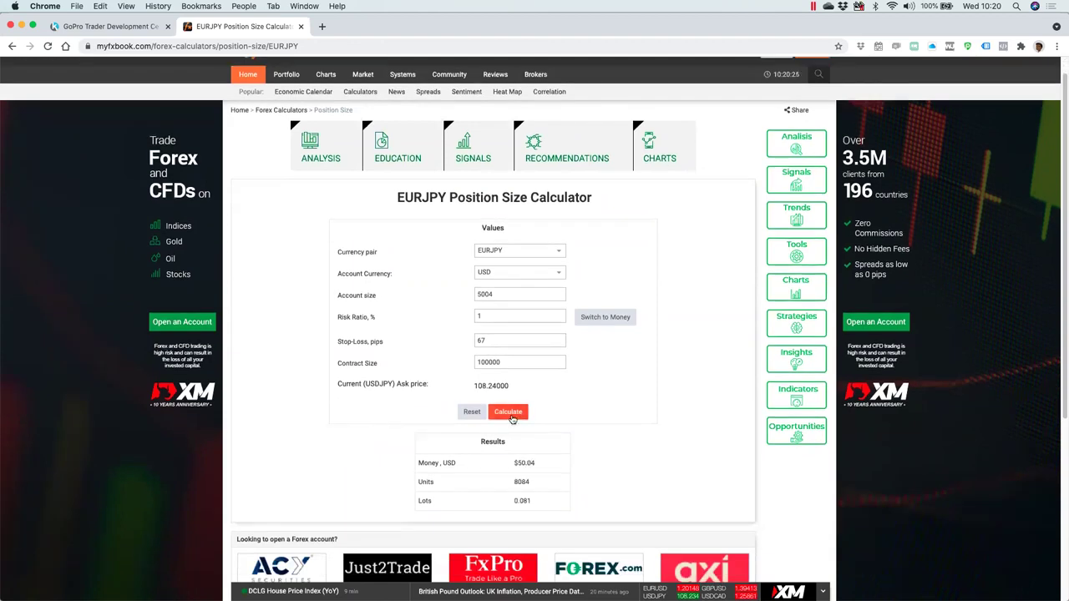
{"action": "scroll", "coordinate": [665, 438], "scroll_direction": "down", "scroll_amount": 2}
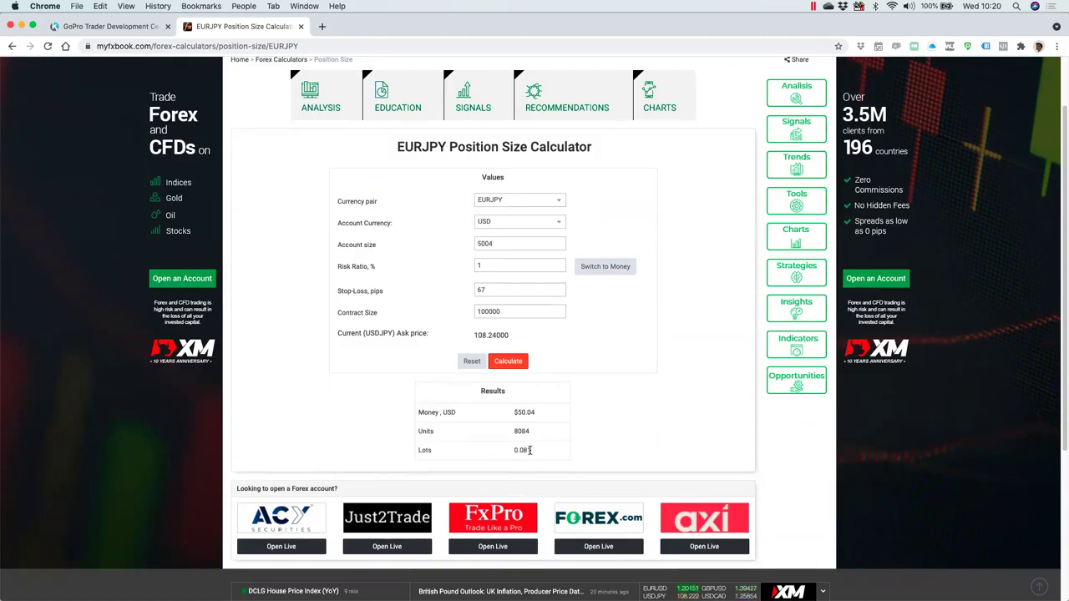
Switch to the trading terminal, start a new EURJPY order with a volume of 0.08 and compare it with the lot size calculated in Chrome
{"action": "key", "text": "super+Tab"}
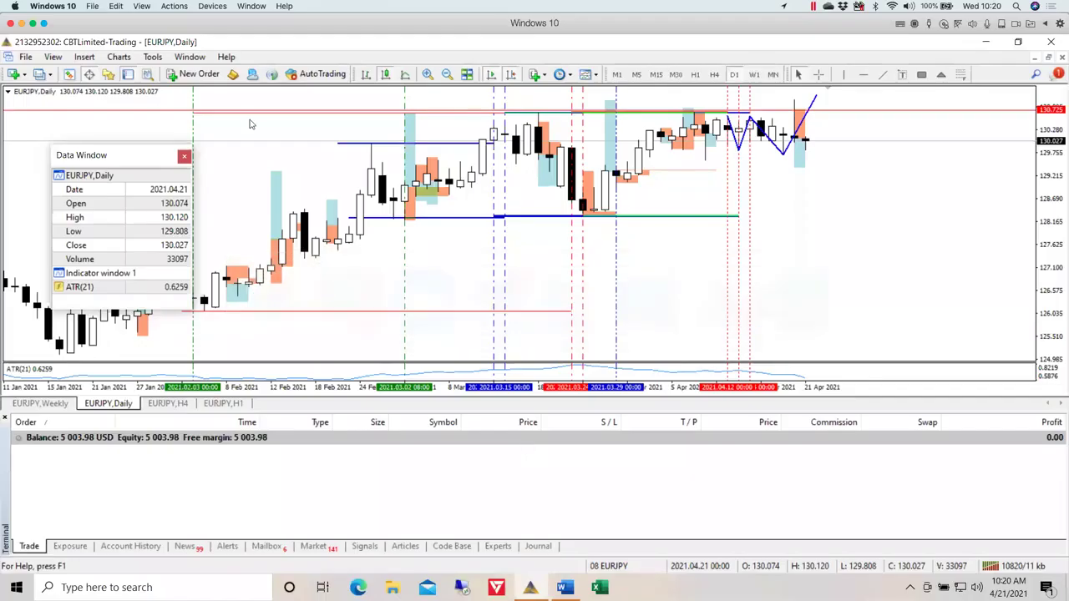
{"action": "left_click", "coordinate": [192, 75]}
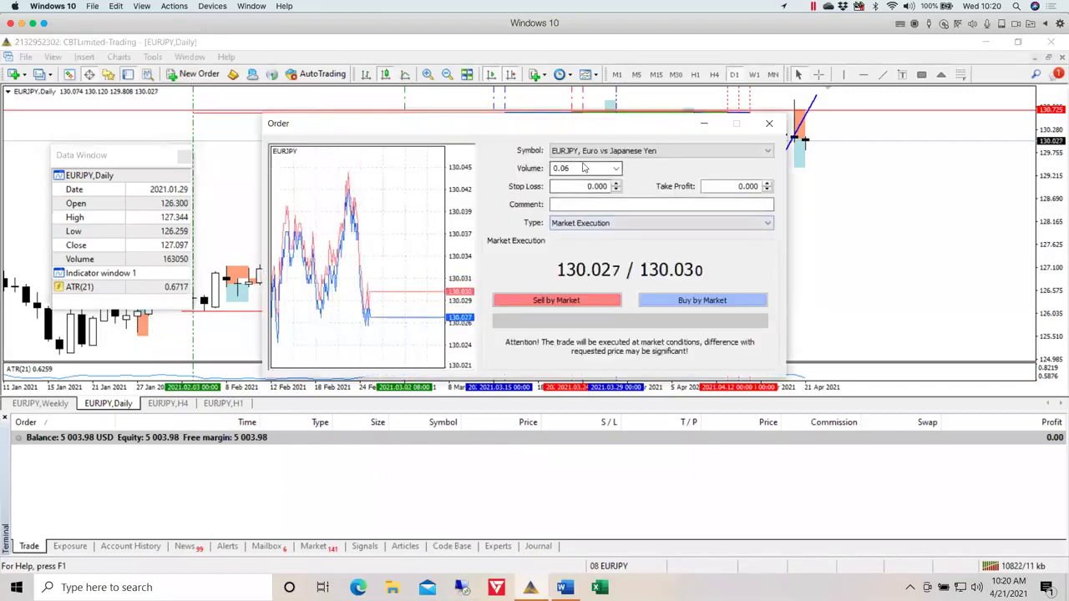
{"action": "double_click", "coordinate": [585, 169]}
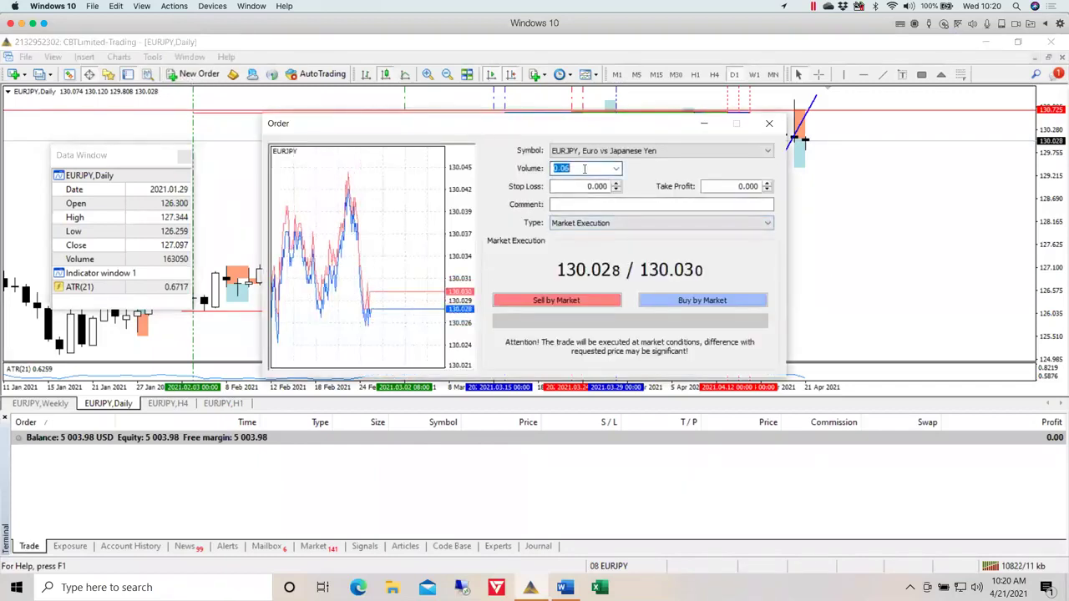
{"action": "type", "text": "0.08"}
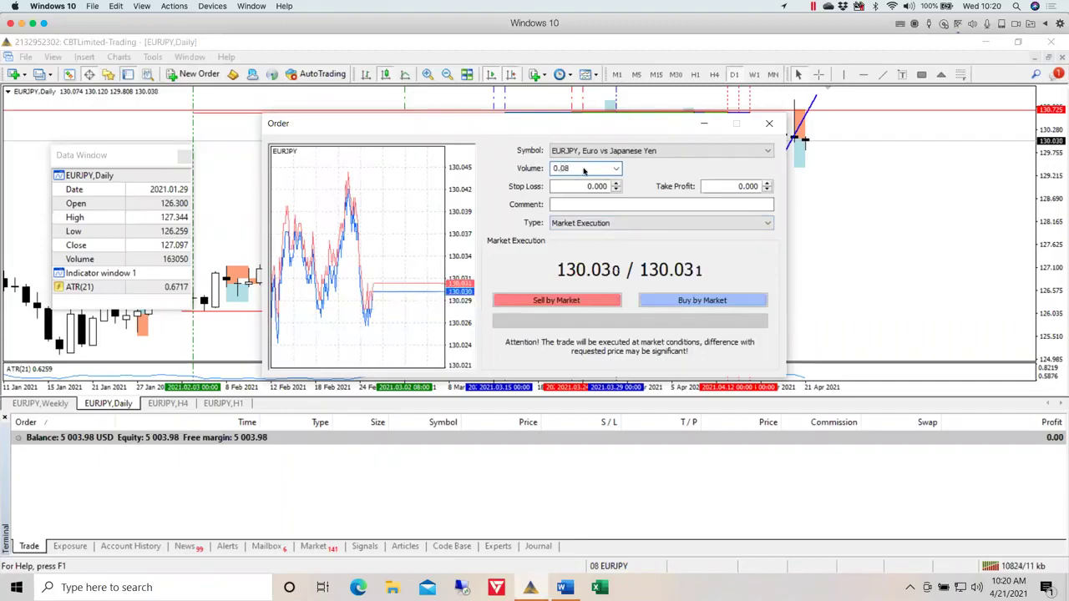
{"action": "key", "text": "super+Tab"}
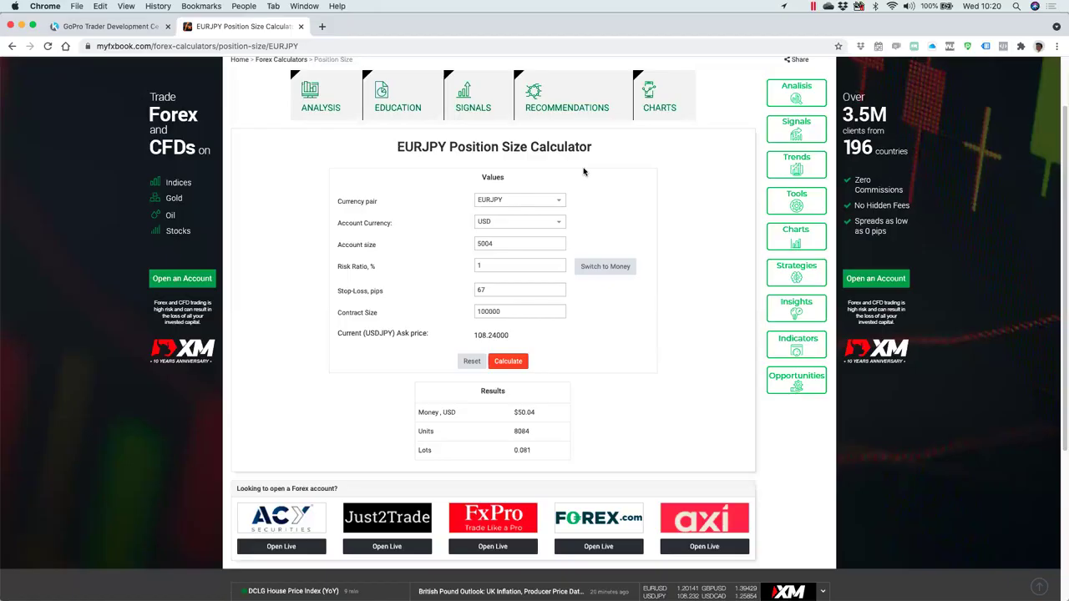
{"action": "key", "text": "super+Tab"}
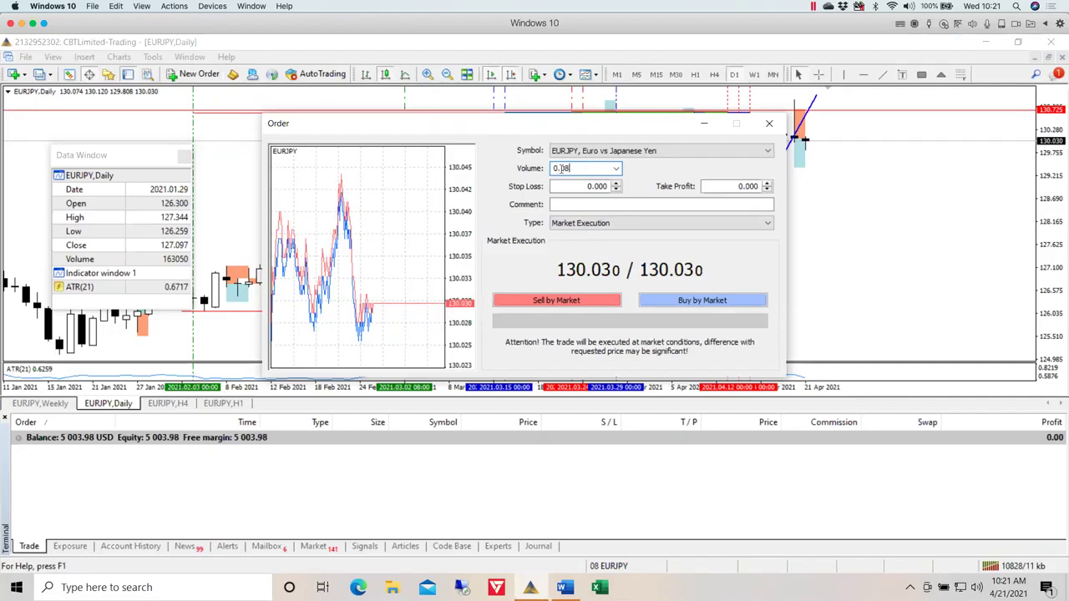
In the trading terminal, make the EURJPY order a pending order with a volume of 0.08 and close the order window without placing it
{"action": "left_click", "coordinate": [573, 224]}
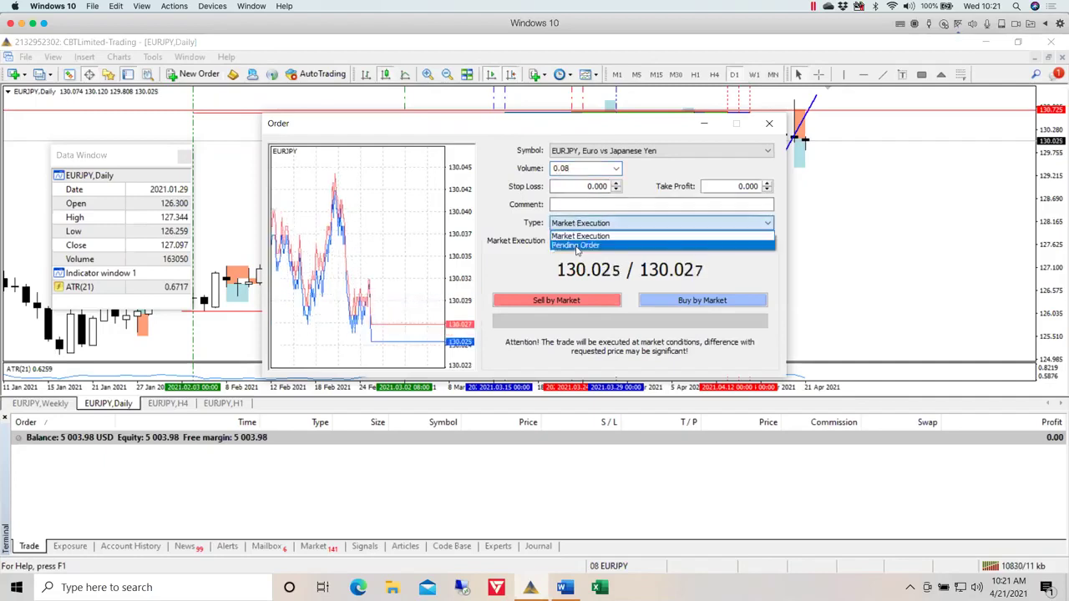
{"action": "left_click", "coordinate": [578, 246]}
{"action": "left_click", "coordinate": [581, 286]}
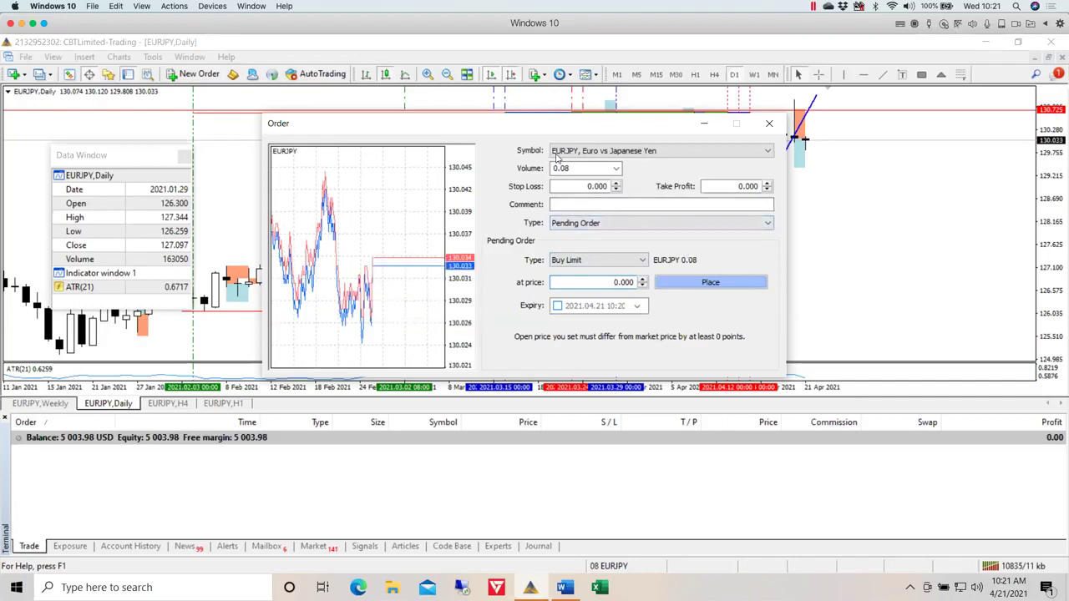
{"action": "left_click", "coordinate": [581, 168]}
{"action": "type", "text": "0.08"}
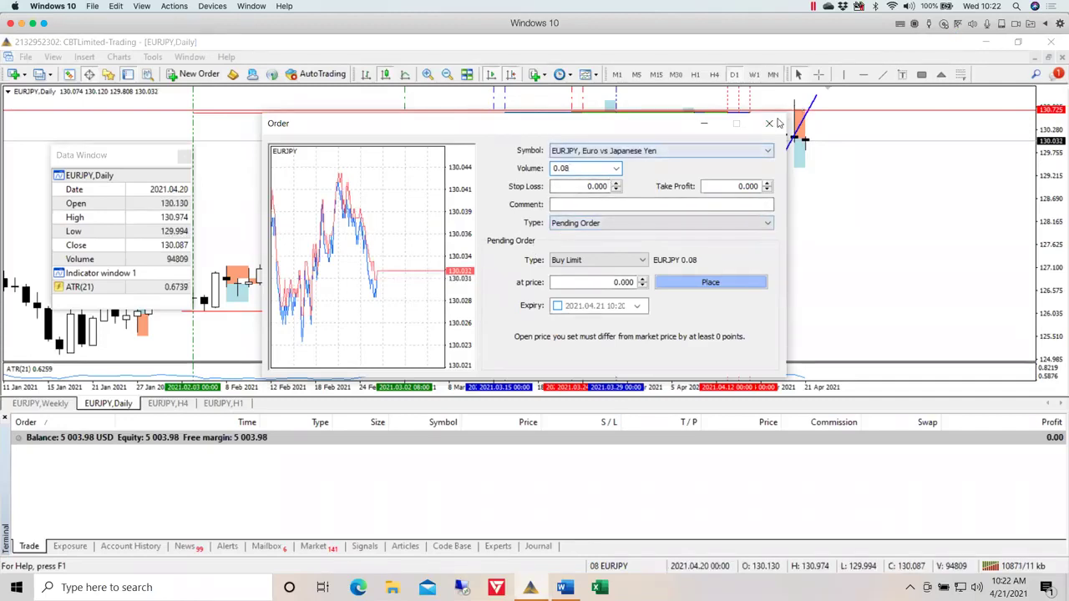
{"action": "left_click", "coordinate": [769, 124]}
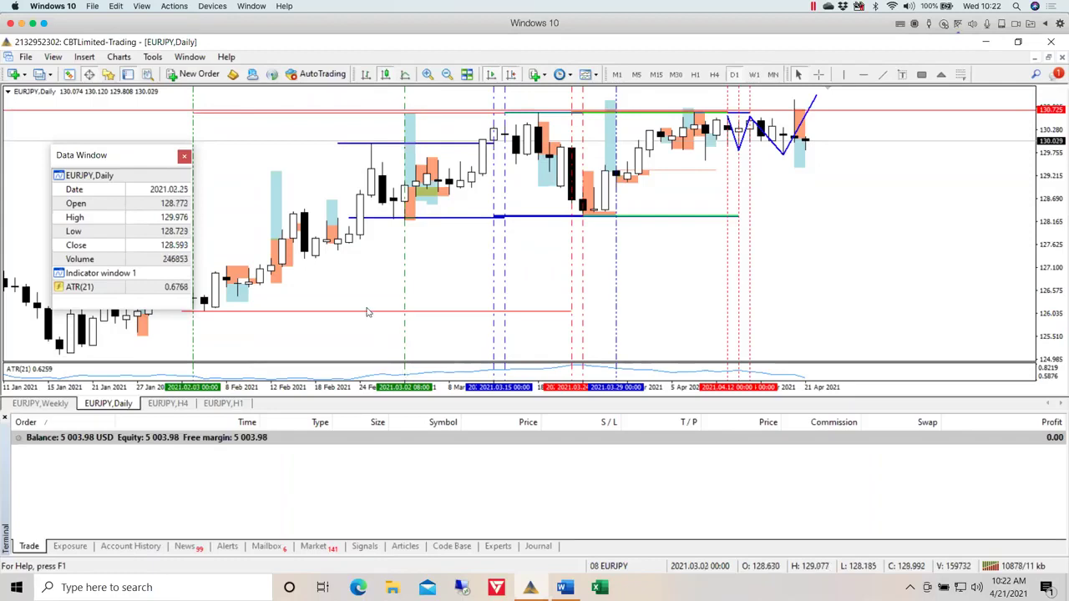
Switch the terminal's chart profile to 01 EURUSD
{"action": "left_click", "coordinate": [614, 572]}
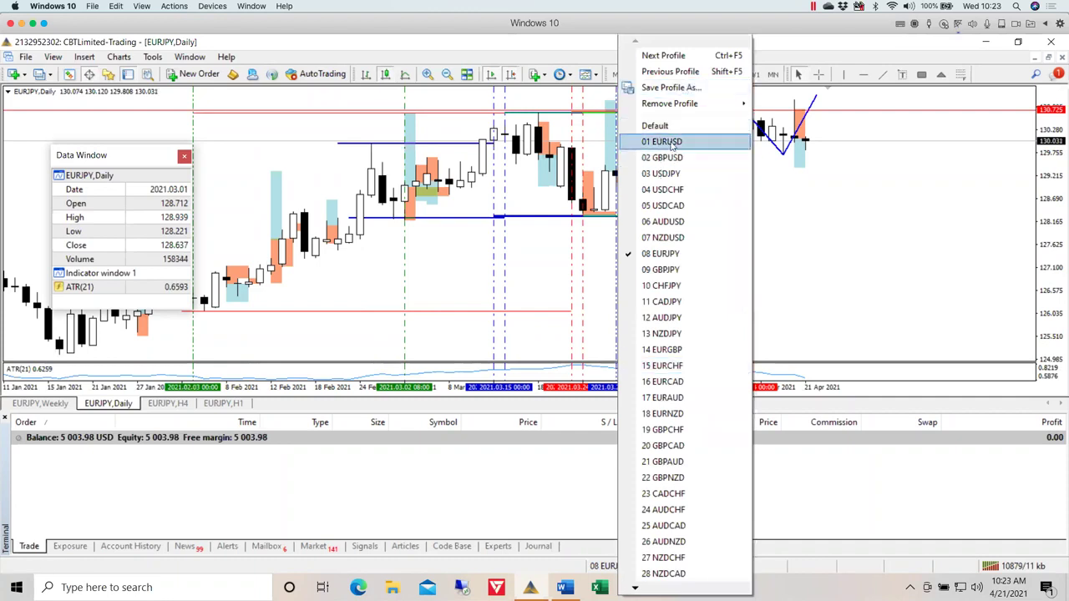
{"action": "left_click", "coordinate": [668, 141]}
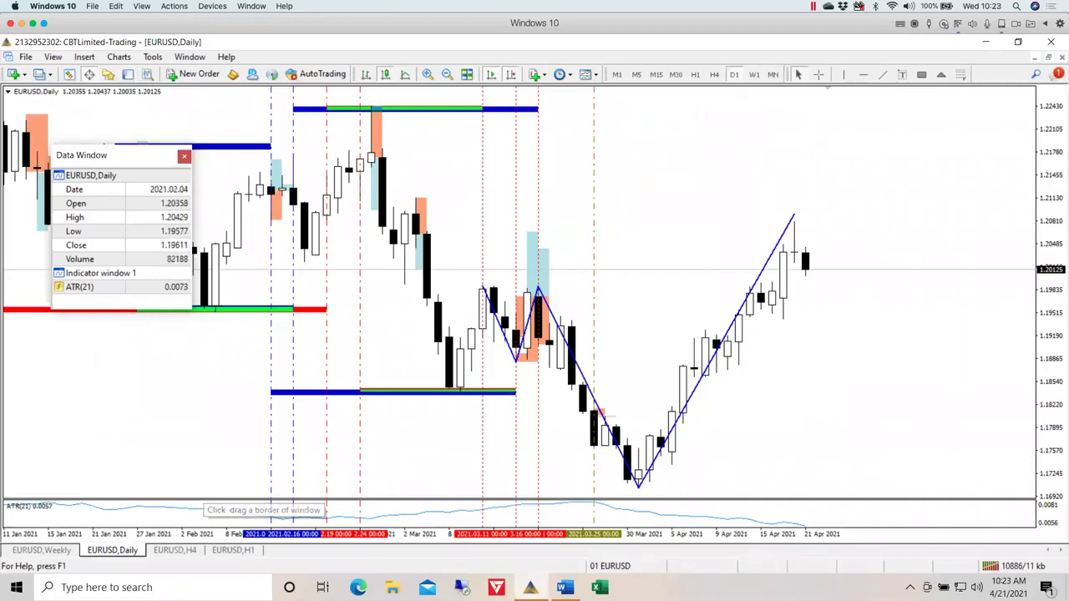
{"action": "left_click", "coordinate": [611, 568]}
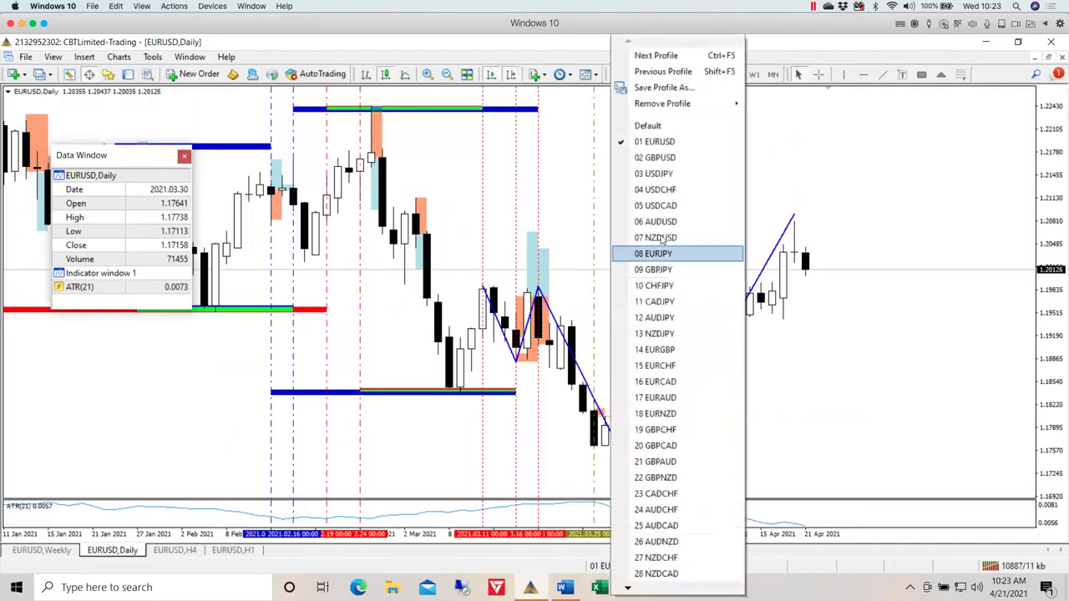
{"action": "left_click", "coordinate": [562, 169]}
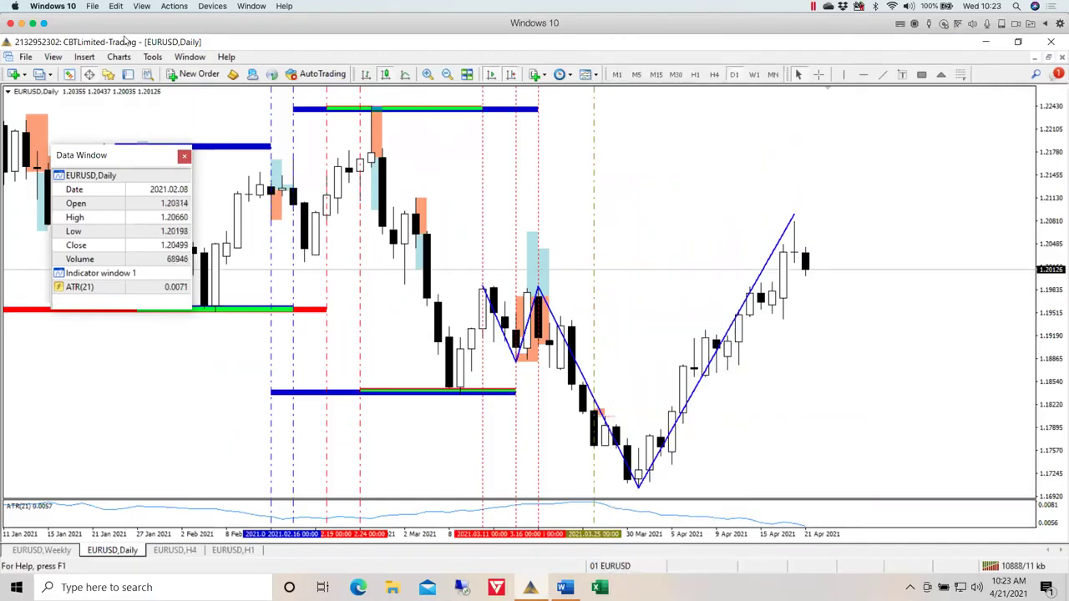
Add the custom positionsizecalculator indicator to the EURUSD daily chart and move the Data Window below its panel
{"action": "left_click", "coordinate": [544, 77]}
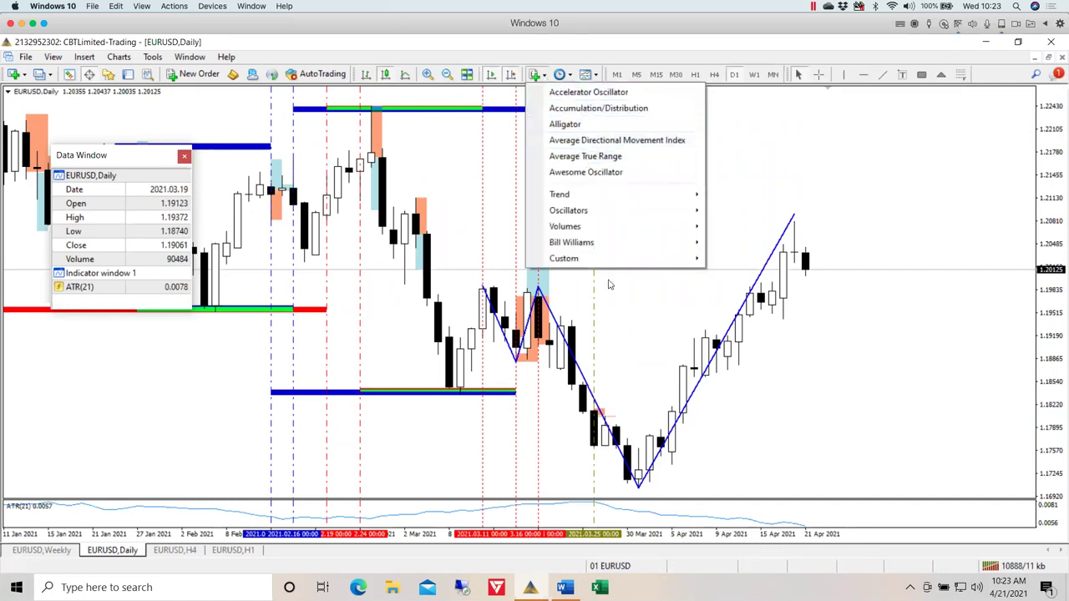
{"action": "mouse_move", "coordinate": [672, 263]}
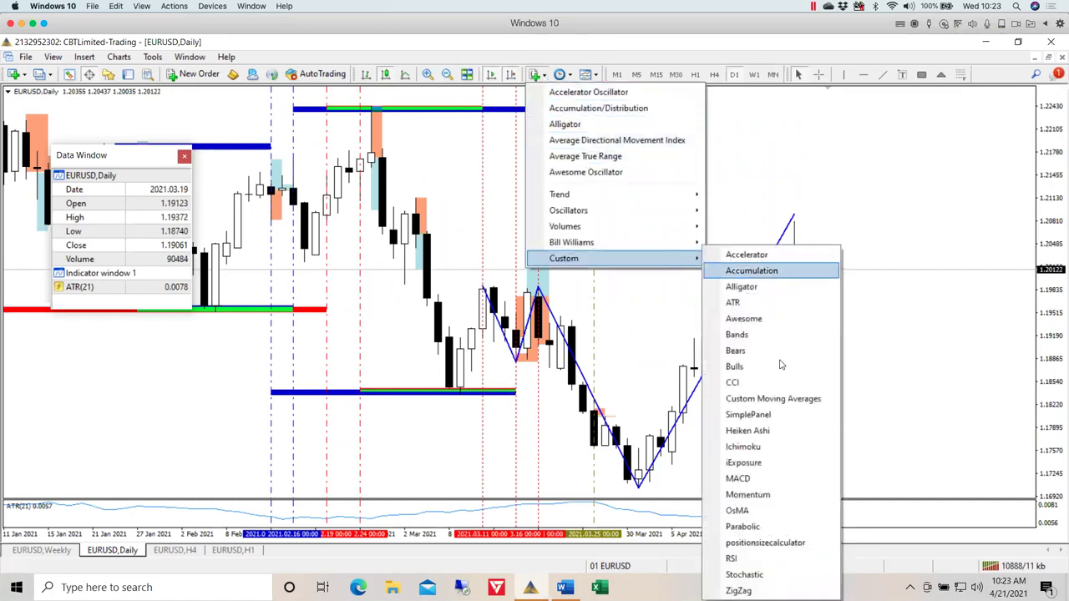
{"action": "left_click", "coordinate": [749, 544]}
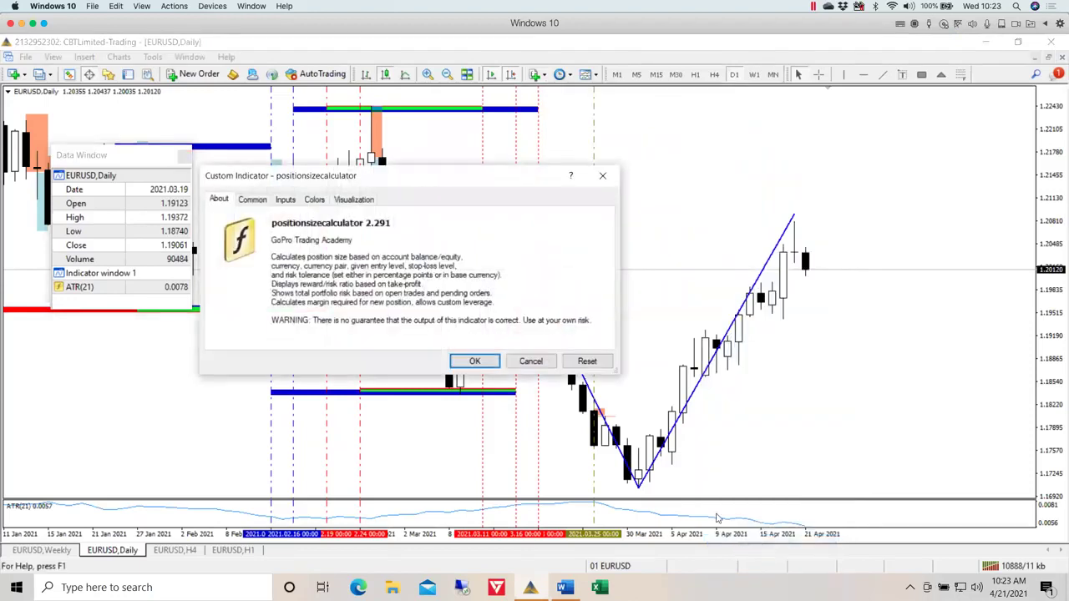
{"action": "left_click", "coordinate": [478, 363]}
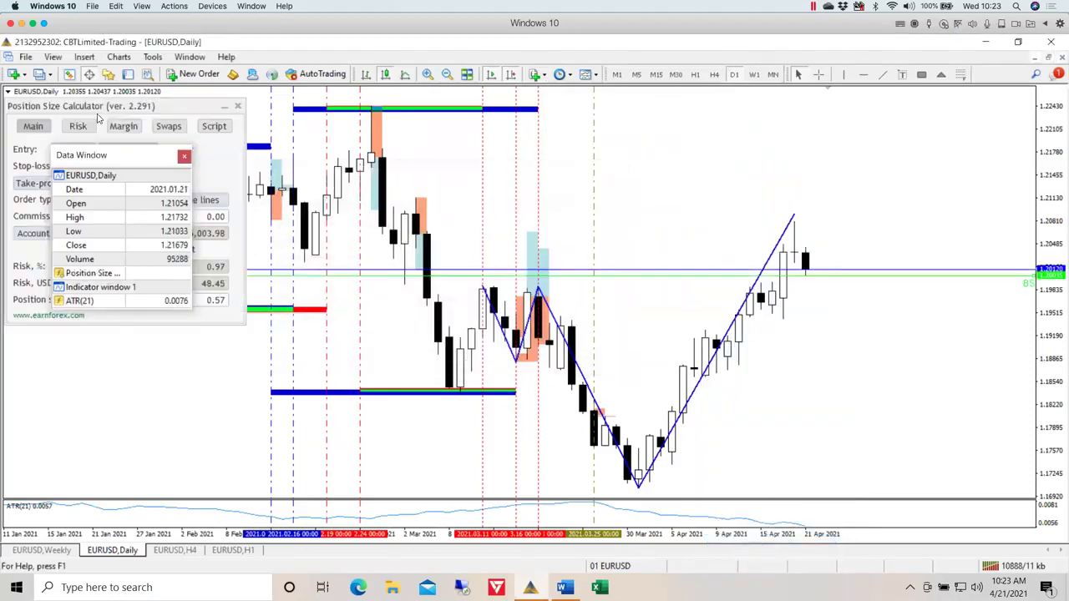
{"action": "left_click_drag", "start_coordinate": [132, 157], "coordinate": [107, 342]}
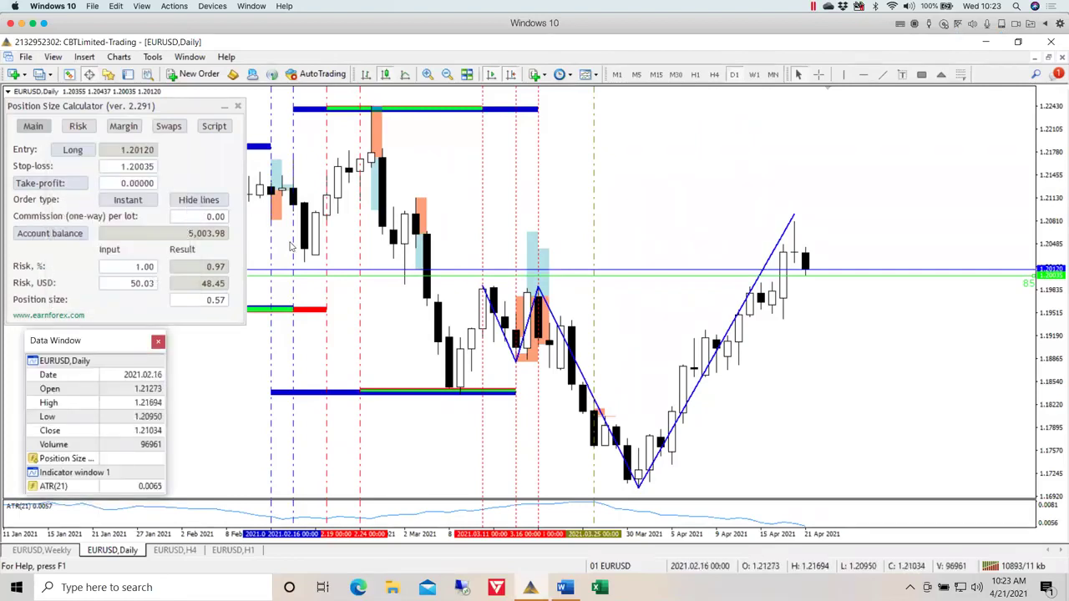
Hide the calculator's lines and draw horizontal lines at 1.20447 and 1.20035, at the high and low of the latest EURUSD candle
{"action": "left_click", "coordinate": [206, 200]}
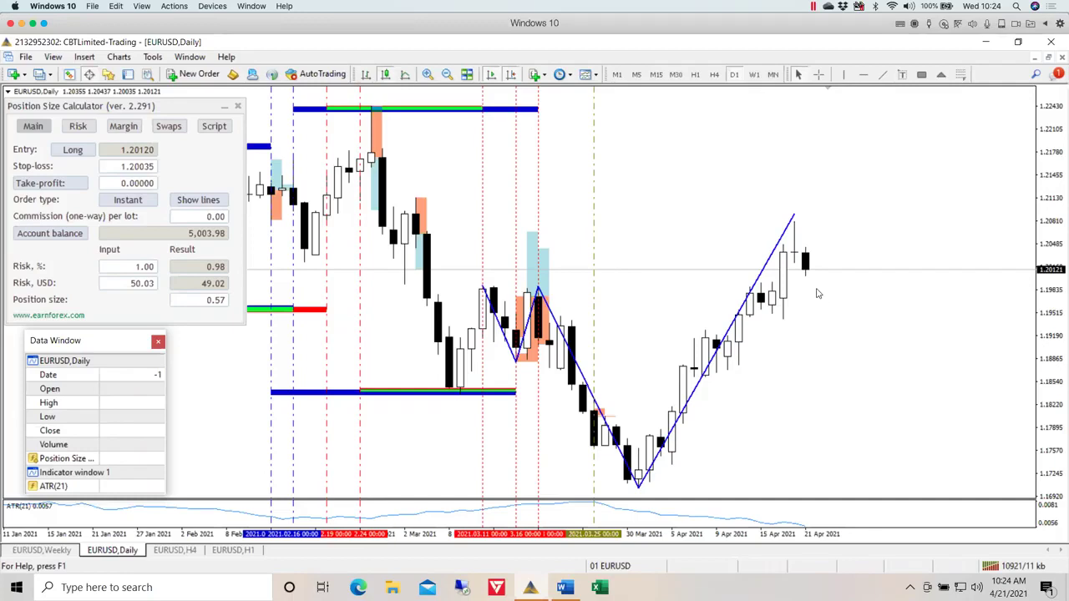
{"action": "left_click", "coordinate": [863, 75]}
{"action": "left_click", "coordinate": [808, 246]}
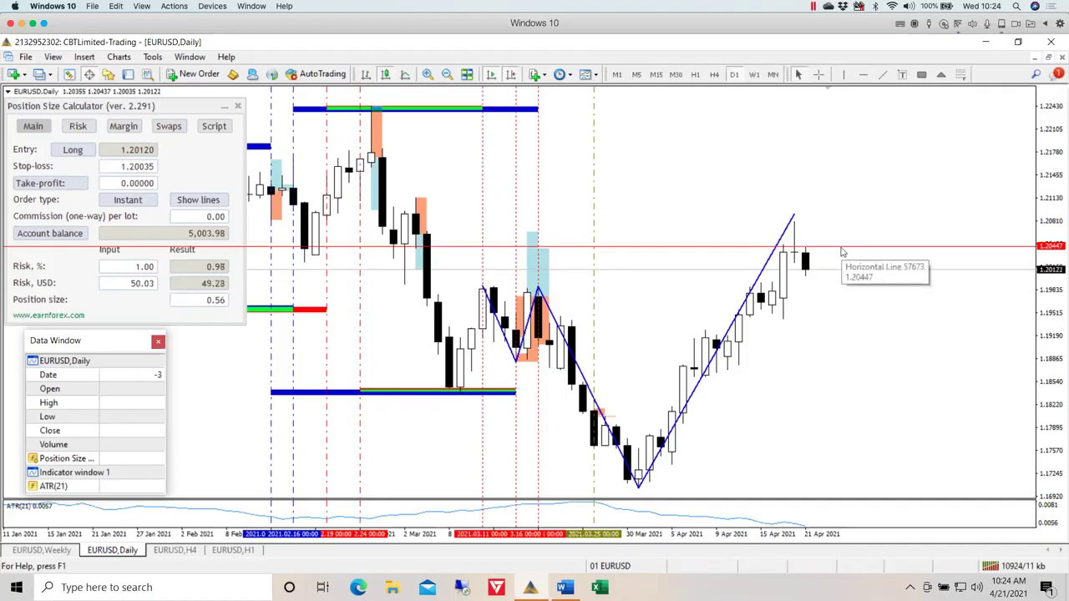
{"action": "left_click_drag", "start_coordinate": [842, 253], "coordinate": [842, 279]}
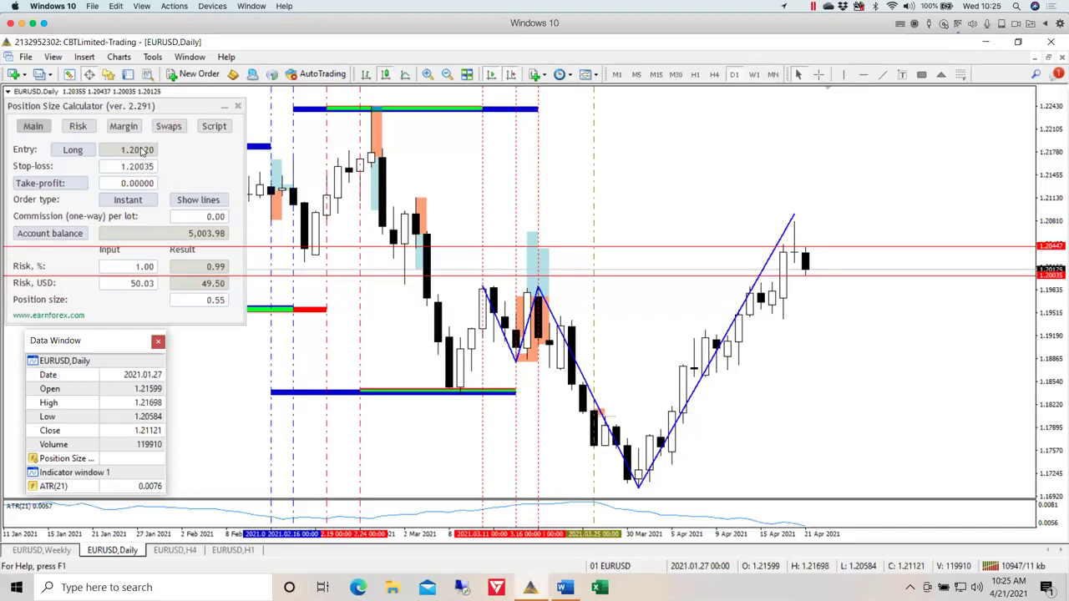
Set the position size calculator's order type to Pending and its entry price to 1.20437, keeping the stop-loss at 1.20035
{"action": "left_click", "coordinate": [132, 198]}
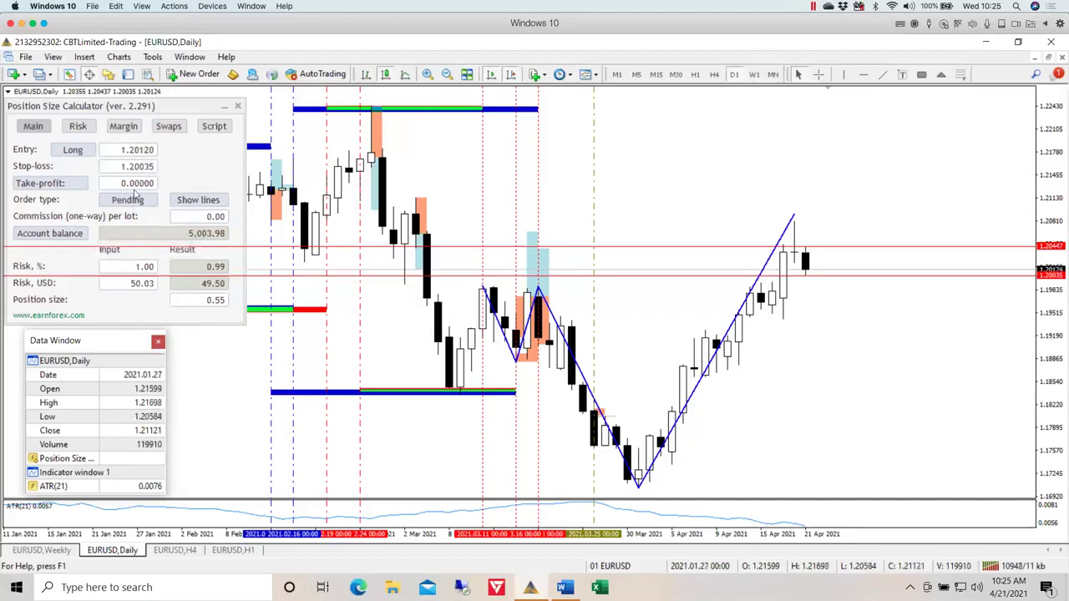
{"action": "double_click", "coordinate": [154, 150]}
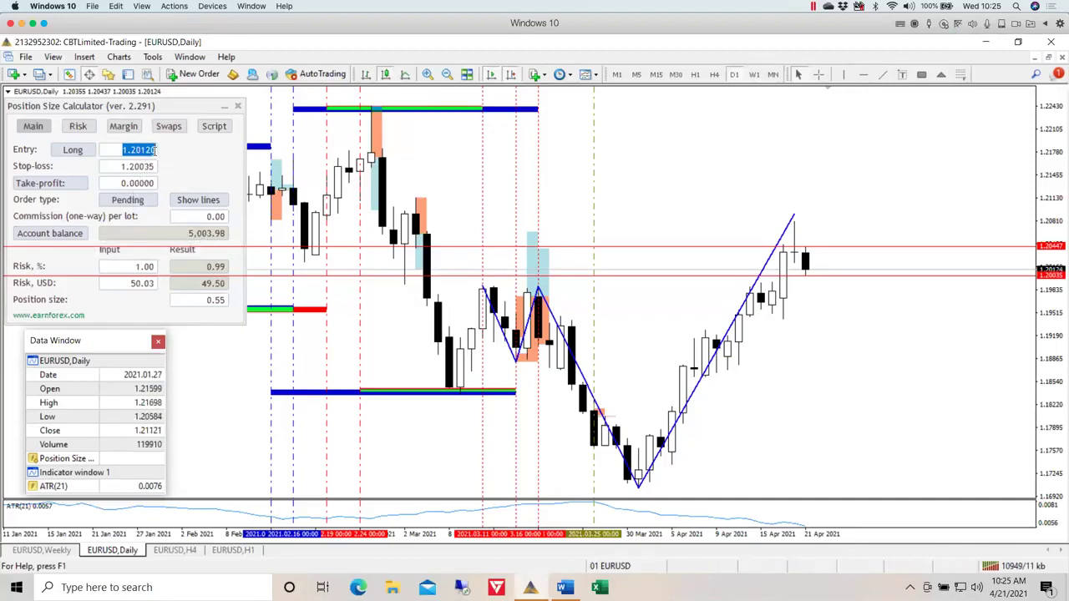
{"action": "type", "text": "1.2"}
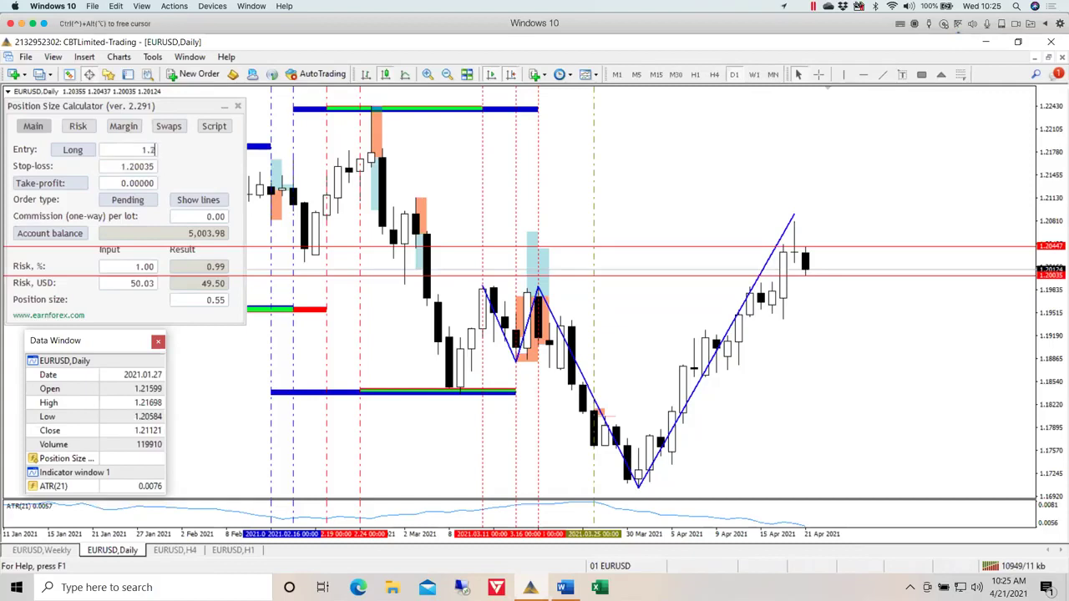
{"action": "type", "text": "0437"}
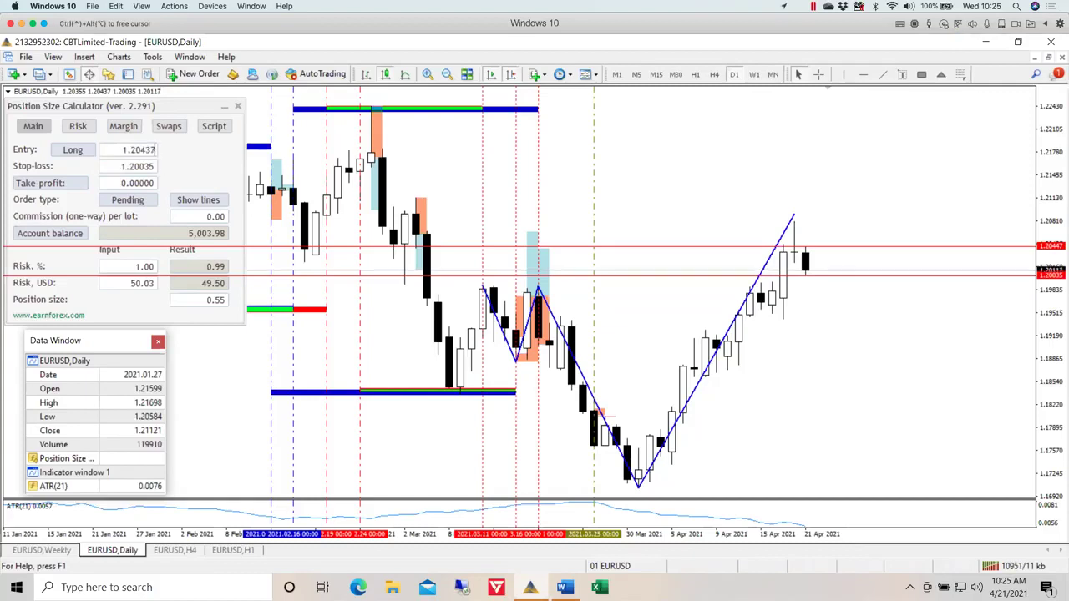
{"action": "key", "text": "Return"}
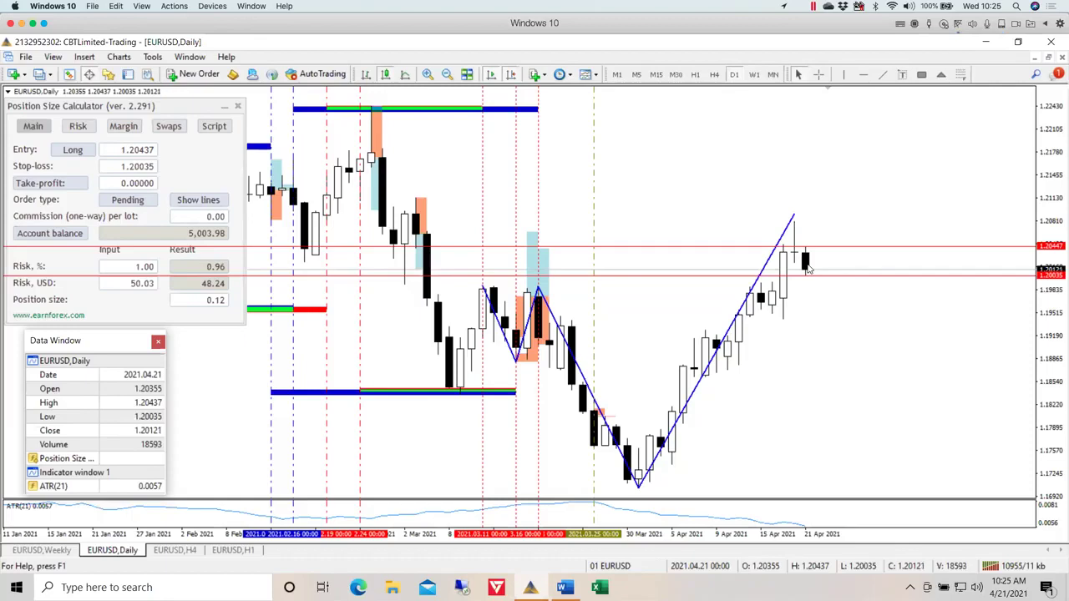
{"action": "left_click", "coordinate": [153, 167]}
{"action": "left_click", "coordinate": [147, 167]}
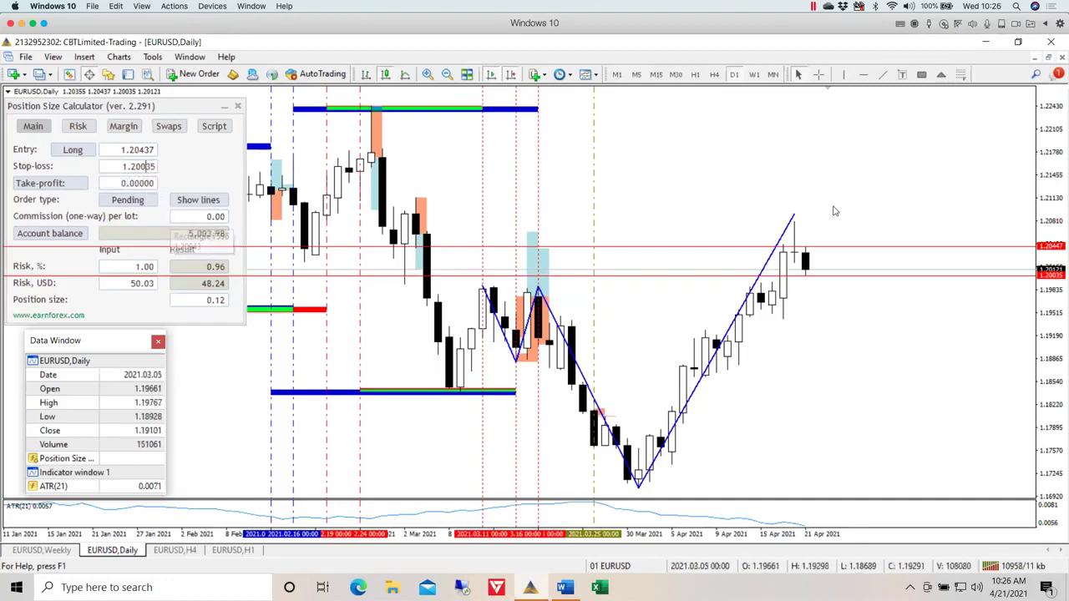
Delete both drawn horizontal lines and show the calculator's entry and stop-loss lines on the EURUSD chart
{"action": "right_click", "coordinate": [890, 252]}
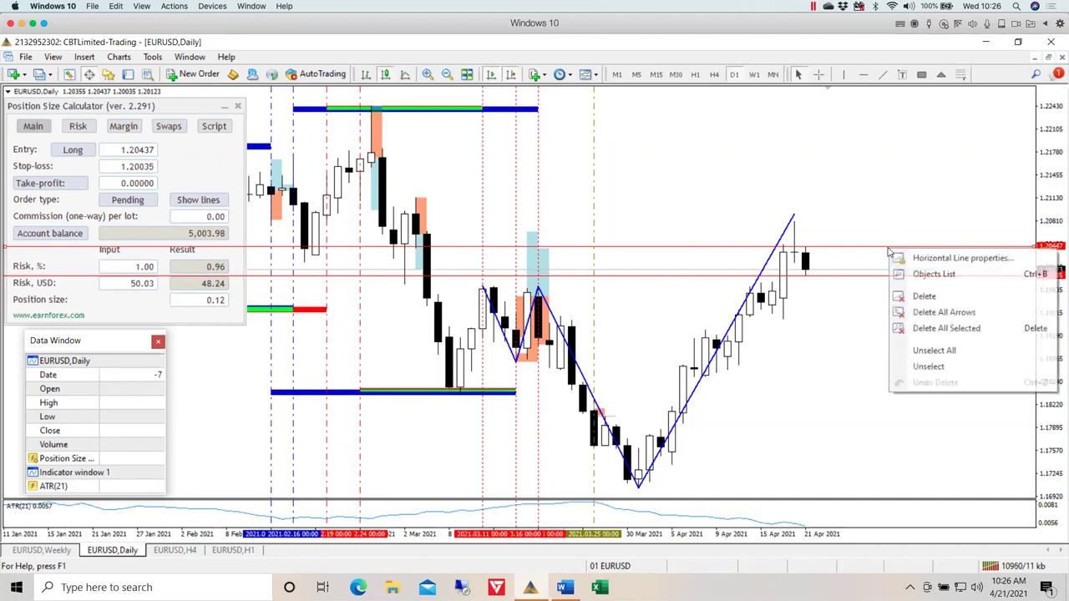
{"action": "left_click", "coordinate": [914, 294]}
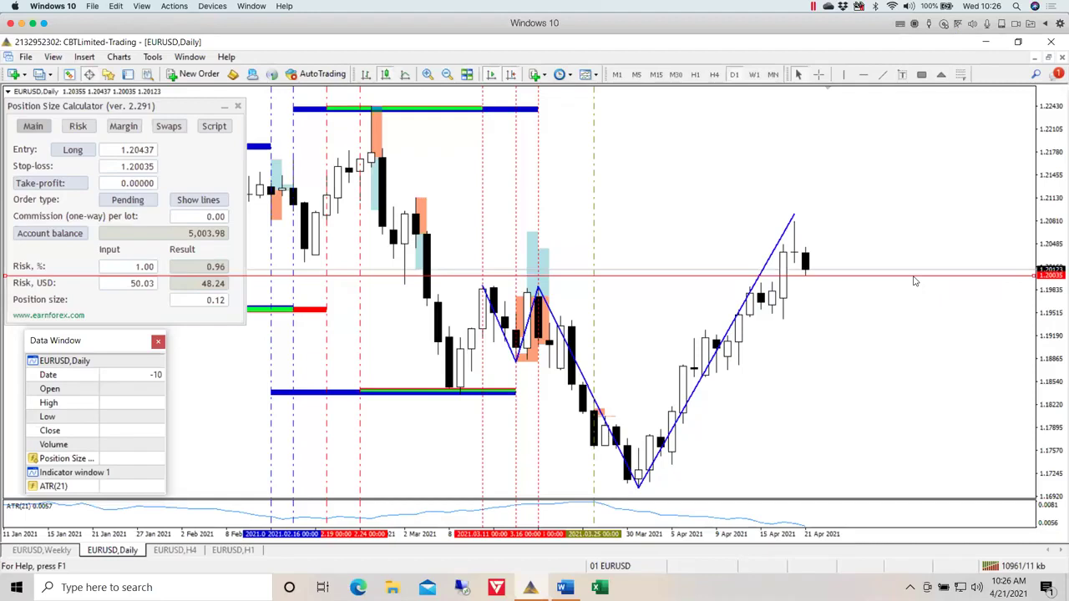
{"action": "right_click", "coordinate": [914, 281]}
{"action": "left_click", "coordinate": [939, 328]}
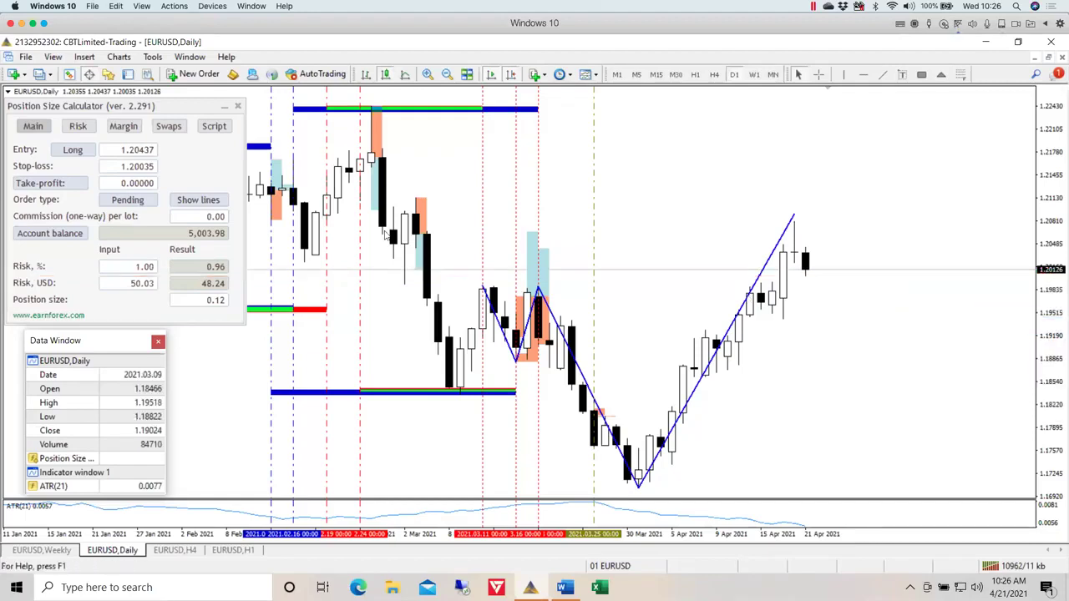
{"action": "left_click", "coordinate": [194, 203]}
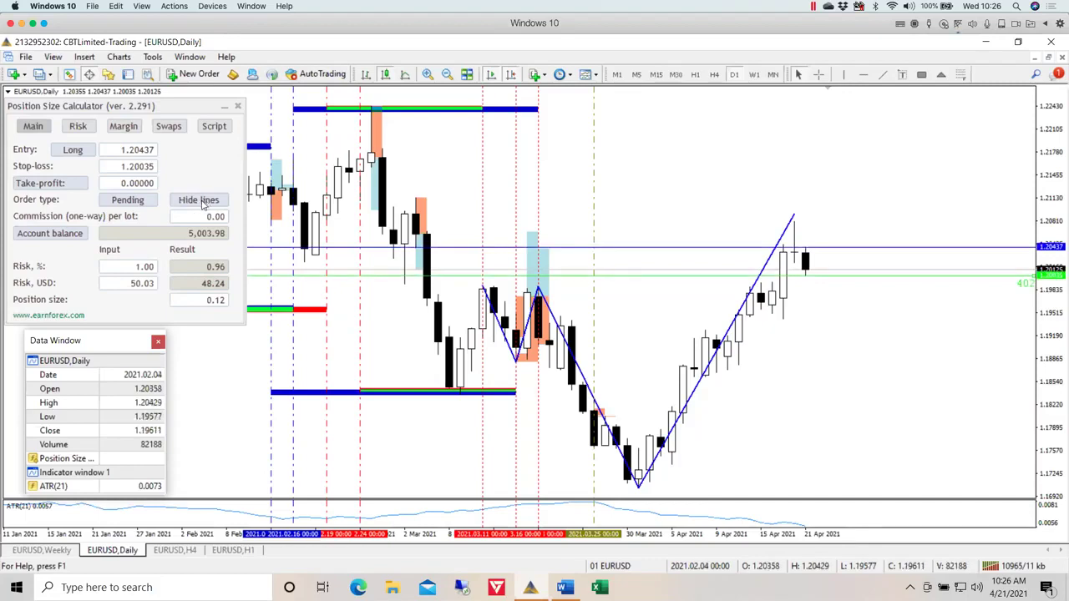
{"action": "left_click", "coordinate": [201, 204]}
{"action": "left_click", "coordinate": [202, 205]}
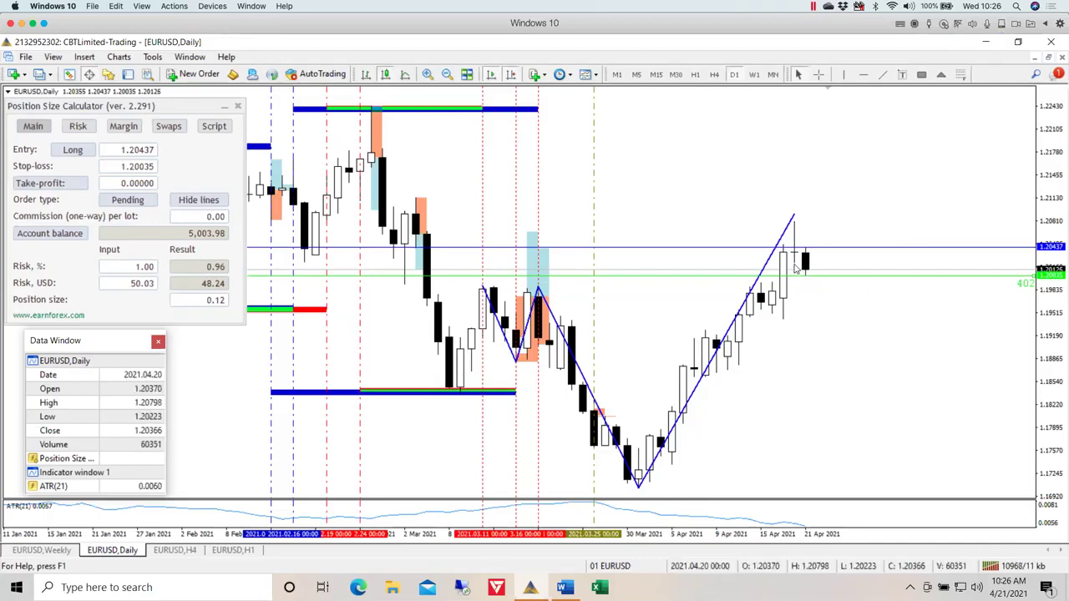
Set the position size calculator's take-profit to 1.21037 for the pending EURUSD long order
{"action": "mouse_move", "coordinate": [805, 267]}
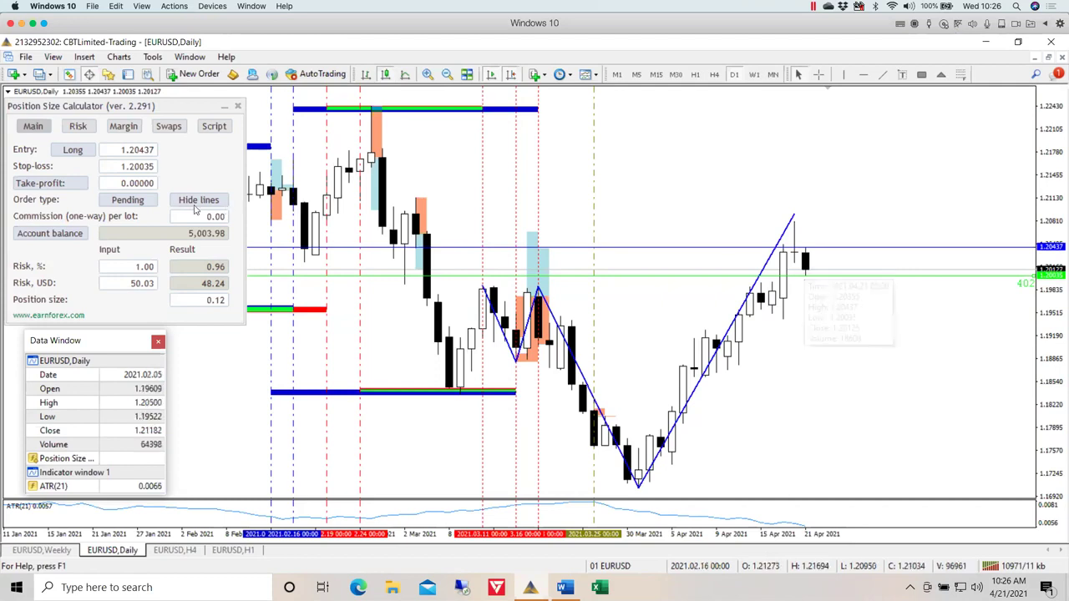
{"action": "left_click", "coordinate": [150, 182]}
{"action": "type", "text": "1.2"}
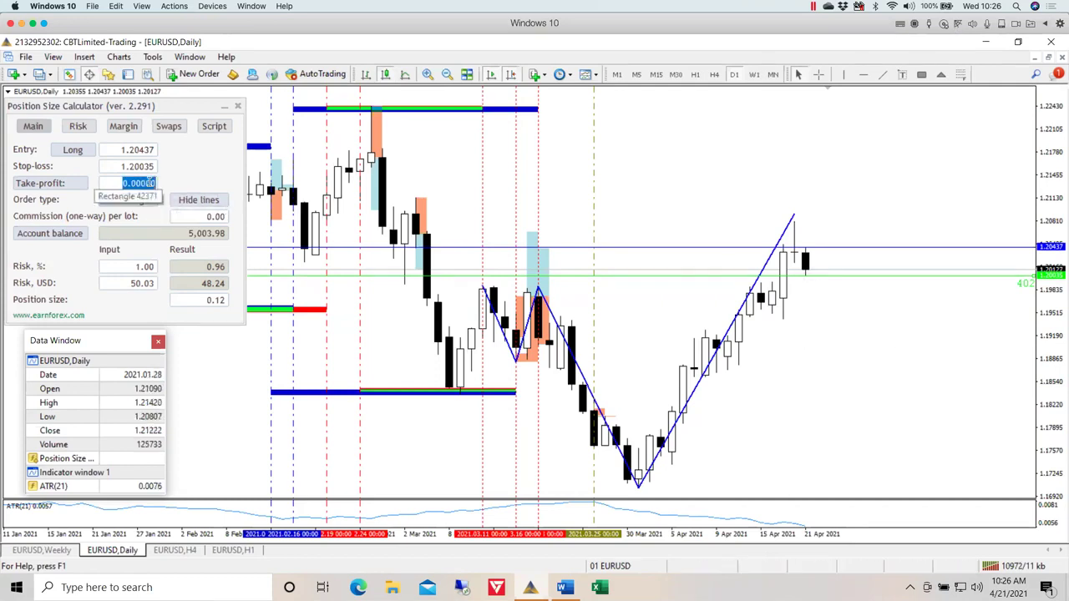
{"action": "type", "text": "1037"}
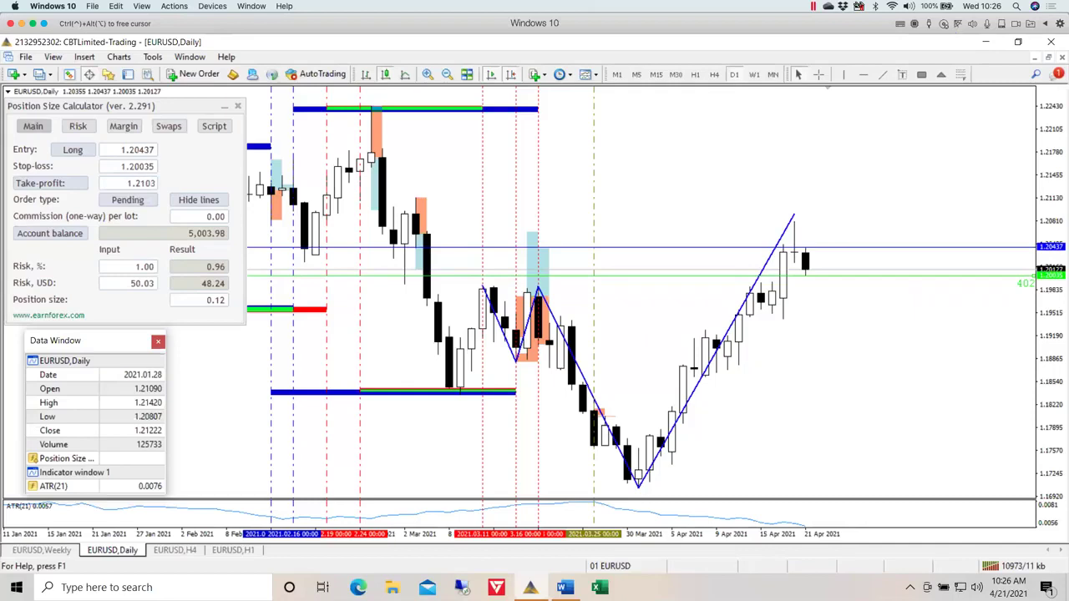
{"action": "key", "text": "Return"}
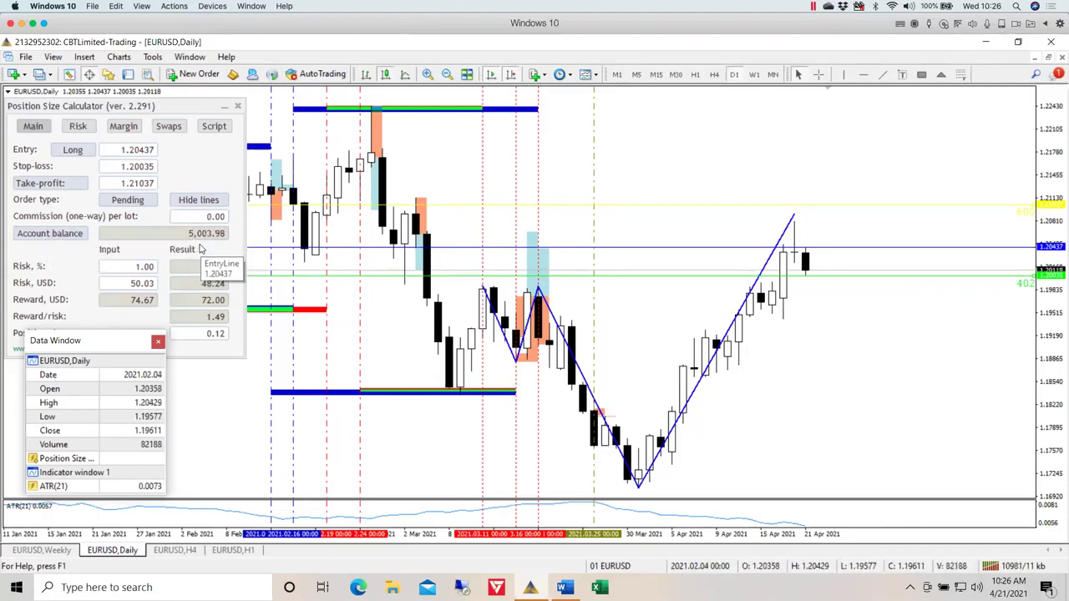
Move the Data Window off the position size calculator panel so that it uncovers the Position size row
{"action": "left_click", "coordinate": [125, 266]}
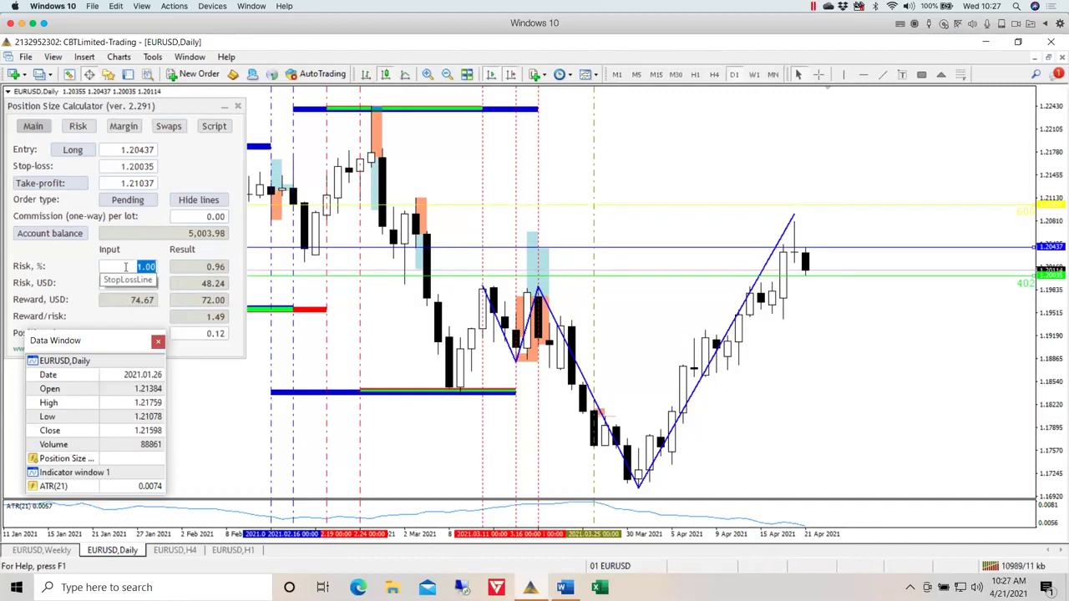
{"action": "left_click", "coordinate": [130, 256]}
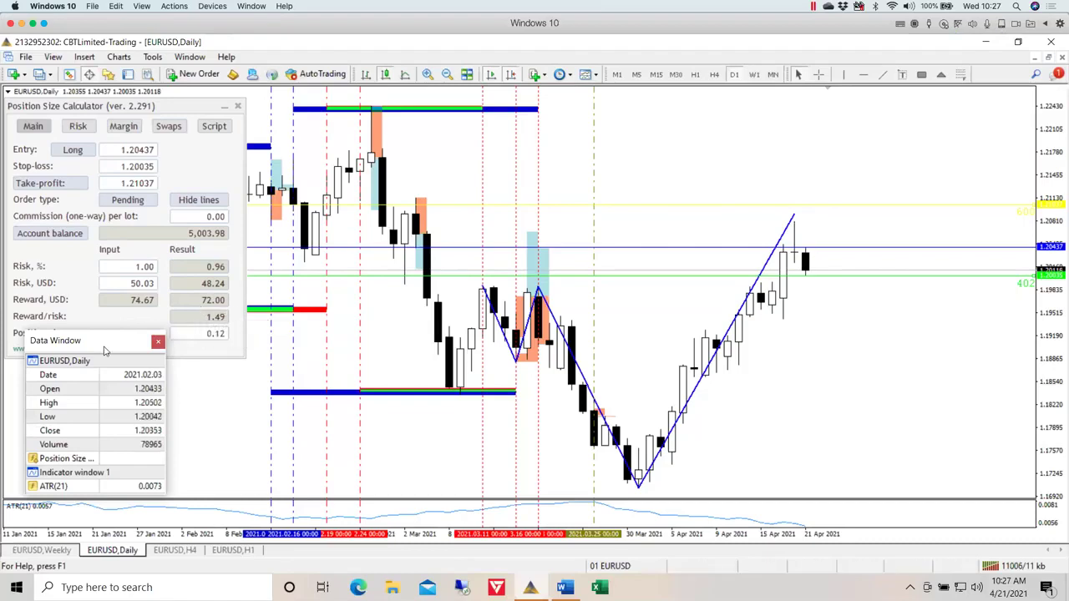
{"action": "left_click_drag", "start_coordinate": [105, 351], "coordinate": [382, 334]}
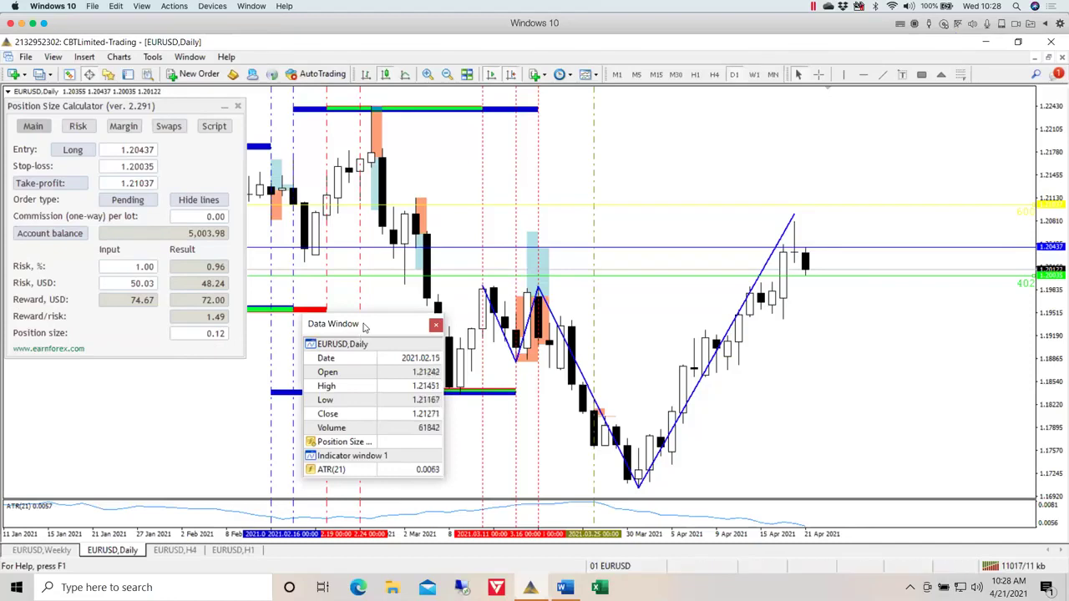
{"action": "left_click_drag", "start_coordinate": [363, 328], "coordinate": [333, 335]}
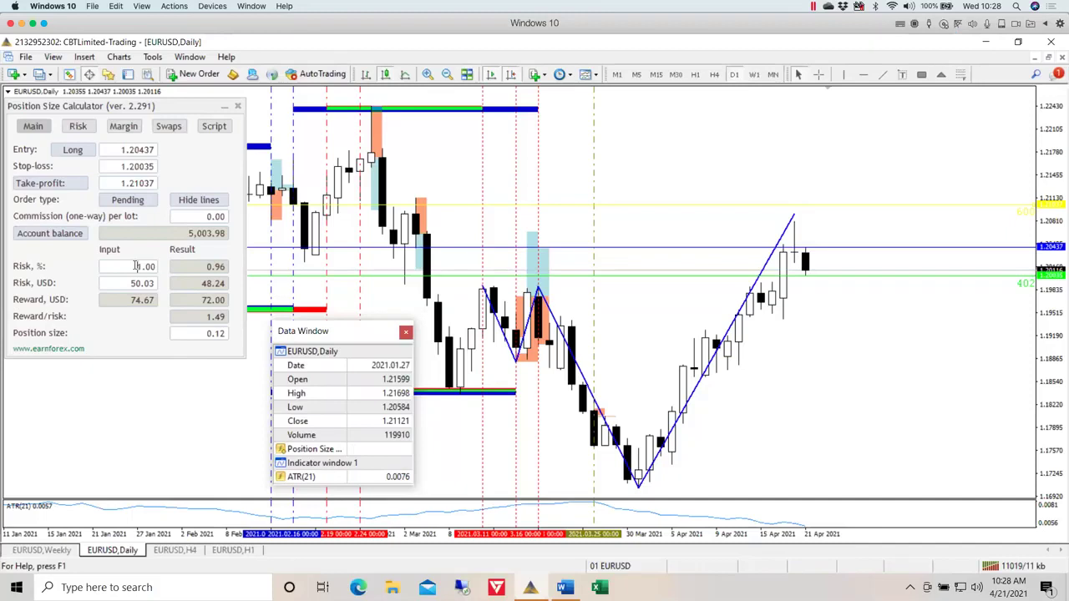
Set the calculator's risk to 0.20 % and hide its entry, stop-loss and take-profit lines on the chart
{"action": "left_click_drag", "start_coordinate": [135, 265], "coordinate": [160, 269]}
{"action": "type", "text": "0.5"}
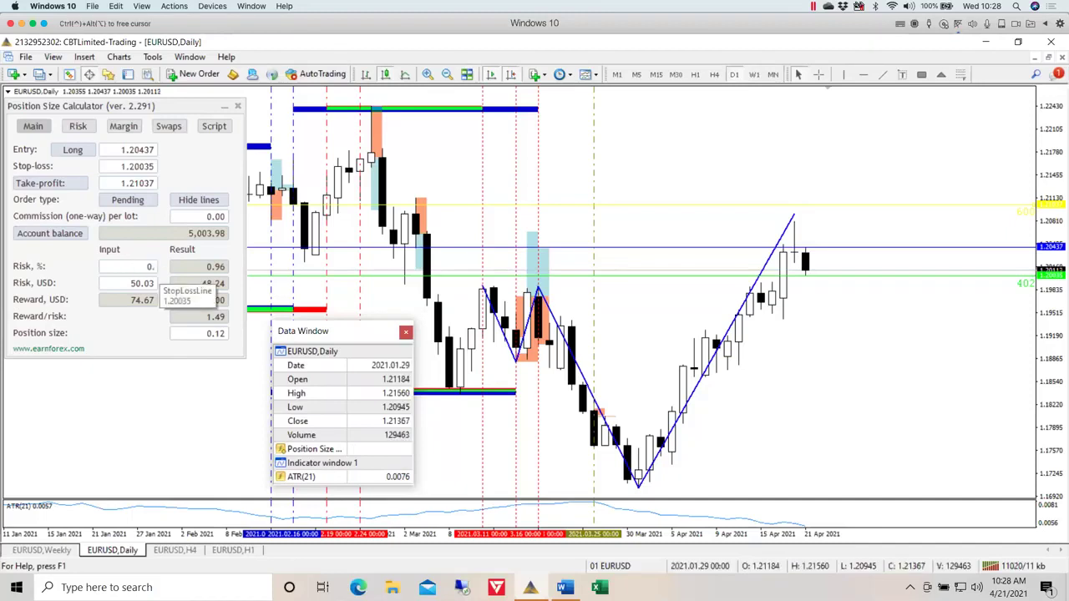
{"action": "key", "text": "Return"}
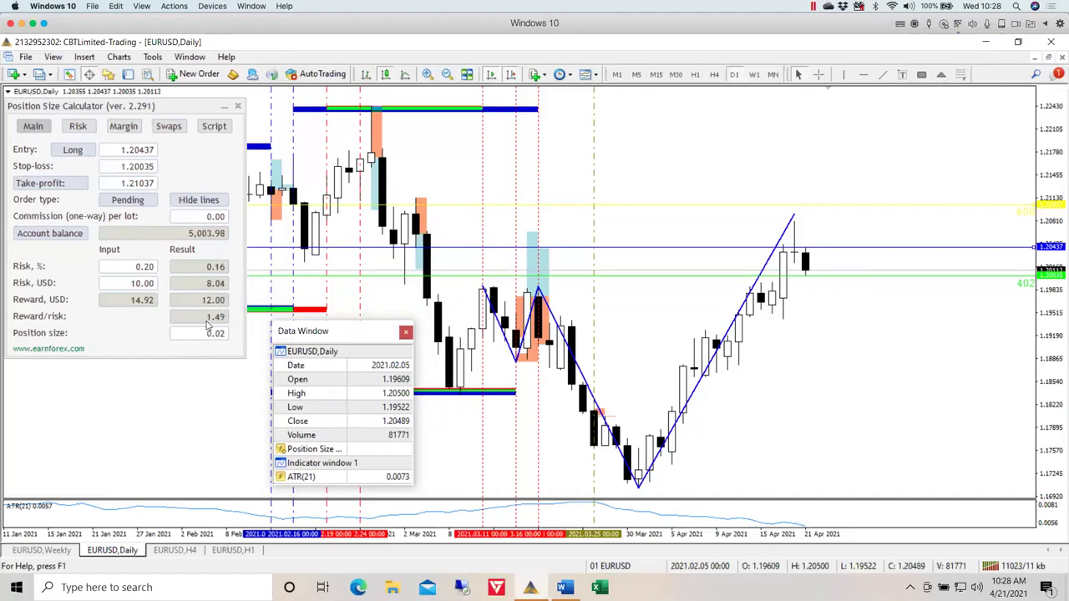
{"action": "left_click", "coordinate": [222, 204]}
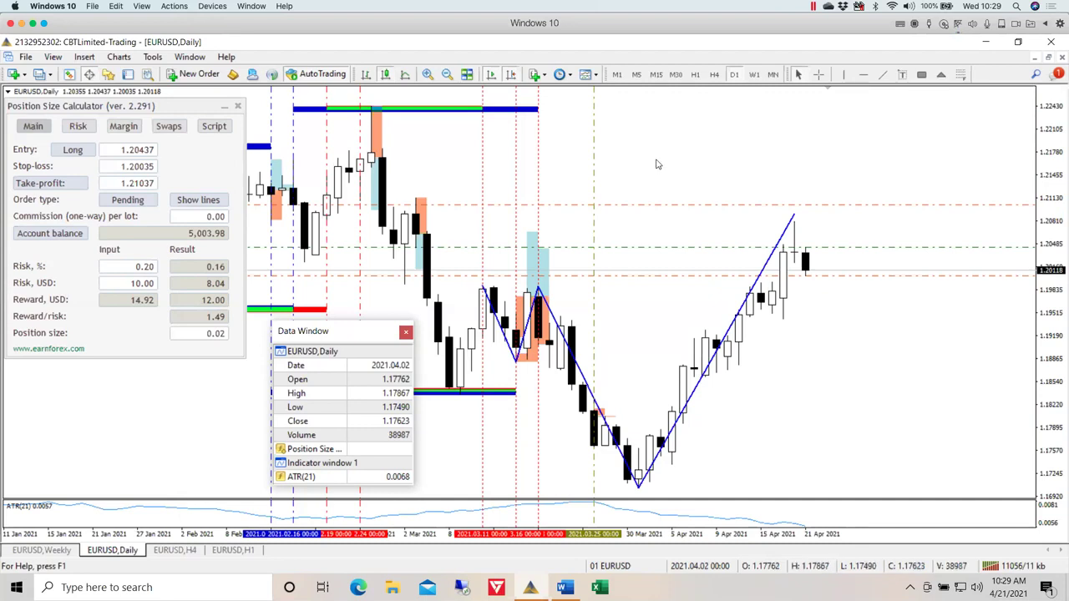
Switch to Chrome and review the terms and position size formula in the GoPro Trader lesson
{"action": "key", "text": "super+Tab"}
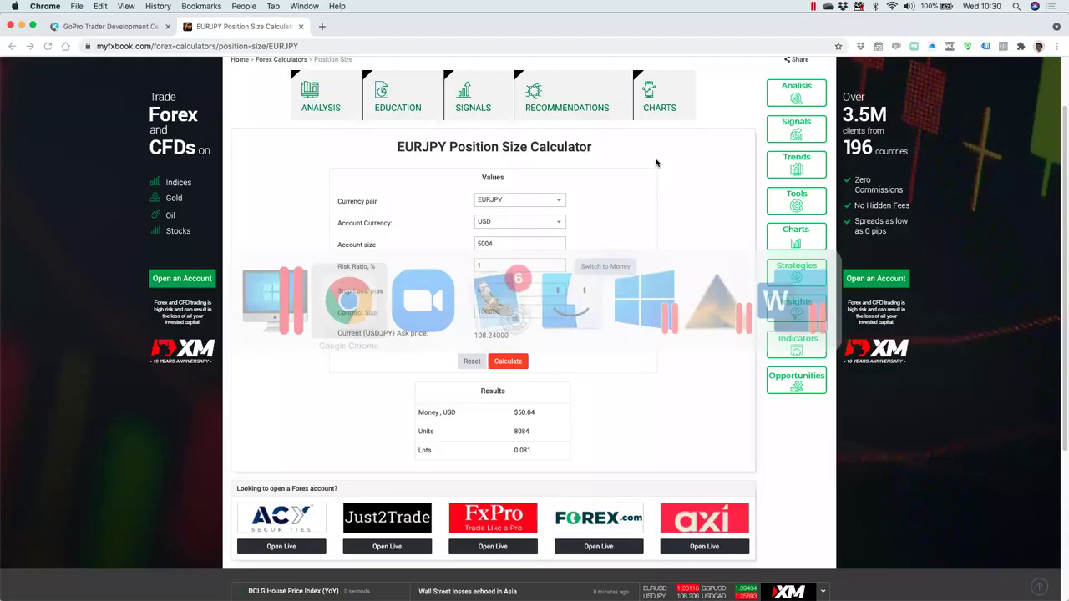
{"action": "left_click", "coordinate": [117, 25]}
{"action": "scroll", "coordinate": [277, 239], "scroll_direction": "down", "scroll_amount": 5}
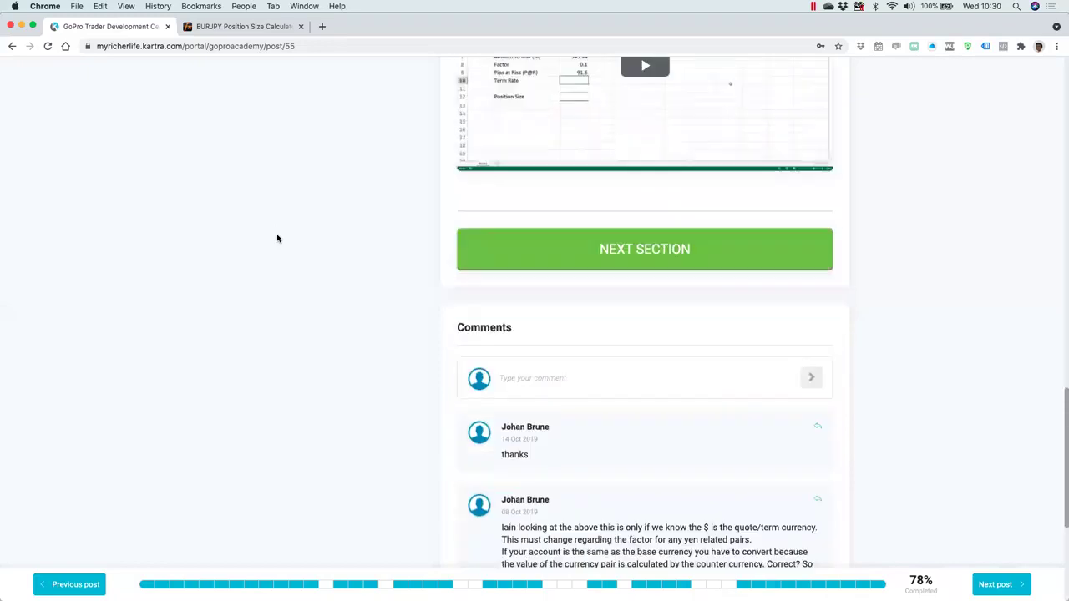
{"action": "scroll", "coordinate": [277, 239], "scroll_direction": "up", "scroll_amount": 2}
{"action": "scroll", "coordinate": [278, 239], "scroll_direction": "up", "scroll_amount": 5}
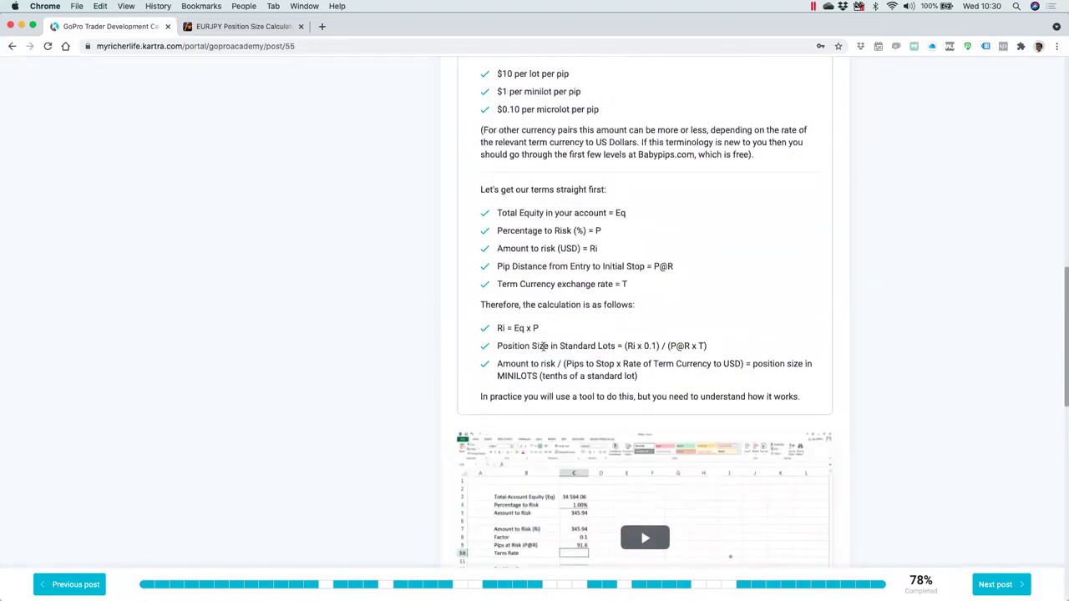
{"action": "scroll", "coordinate": [547, 346], "scroll_direction": "up", "scroll_amount": 1}
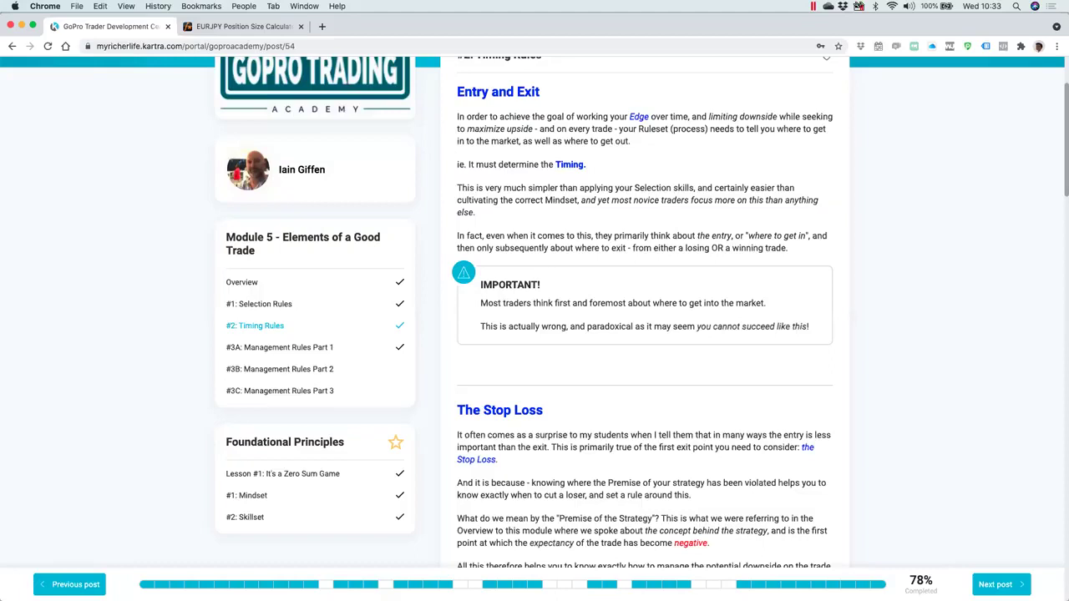
Open the "#3A: Management Rules Part 1" lesson and go to its Position Sizing section with the calculation formulas
{"action": "left_click", "coordinate": [275, 349]}
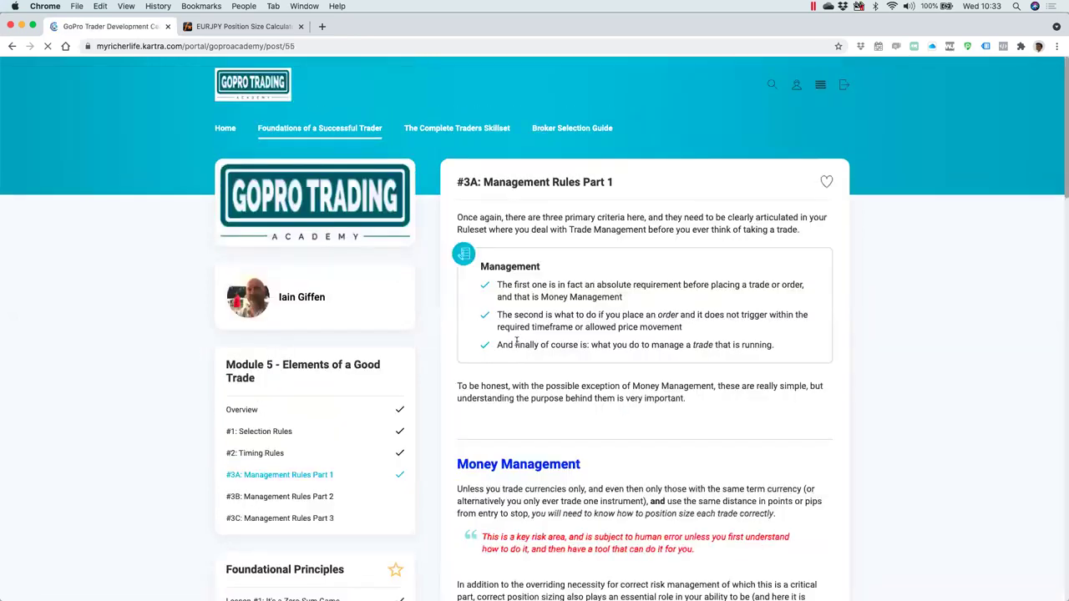
{"action": "scroll", "coordinate": [655, 424], "scroll_direction": "down", "scroll_amount": 1}
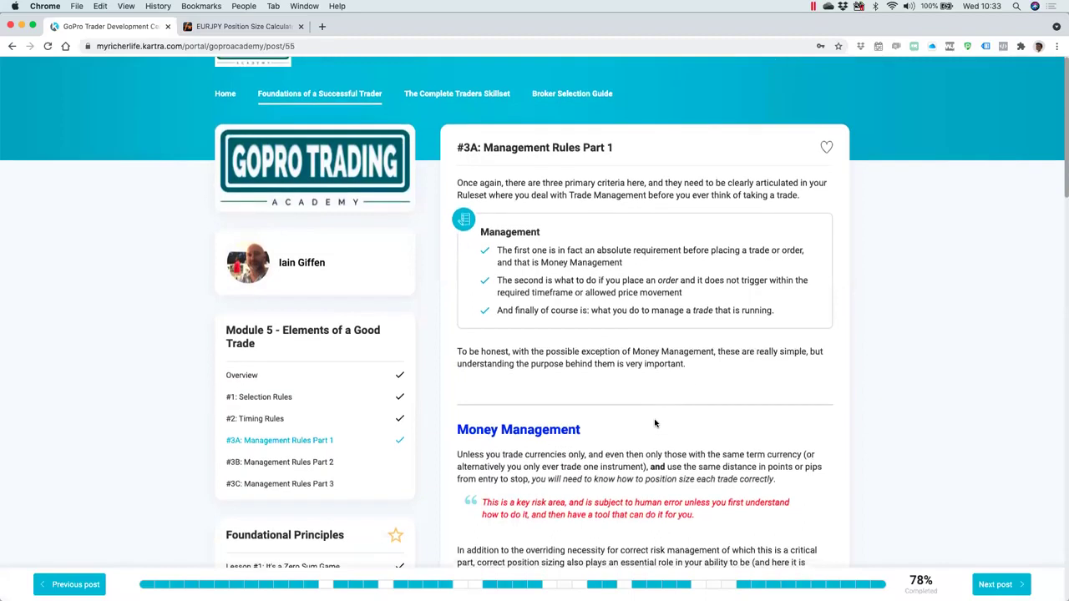
{"action": "scroll", "coordinate": [655, 423], "scroll_direction": "down", "scroll_amount": 8}
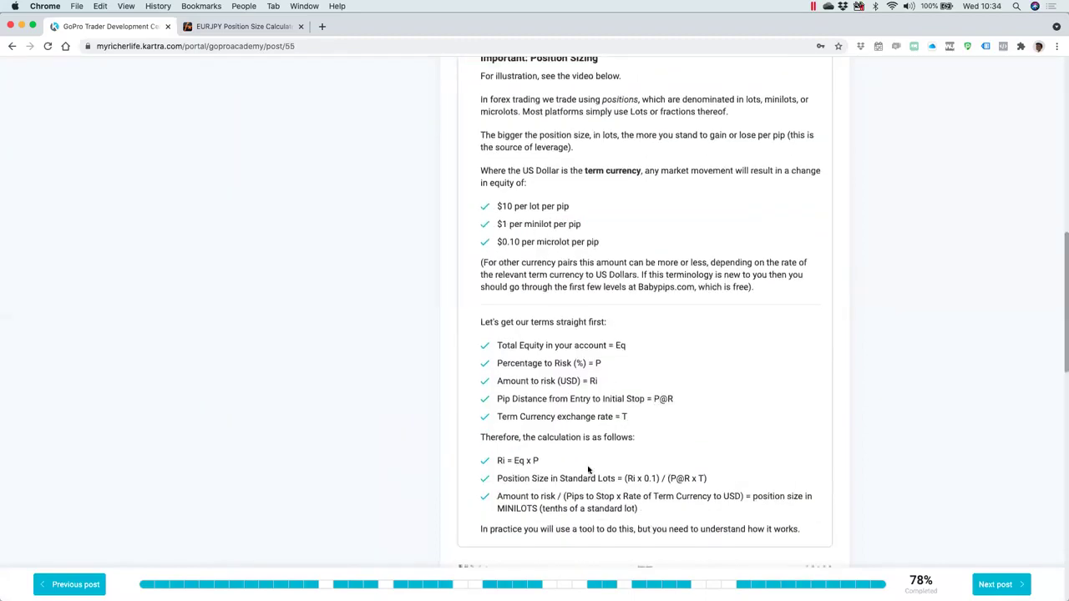